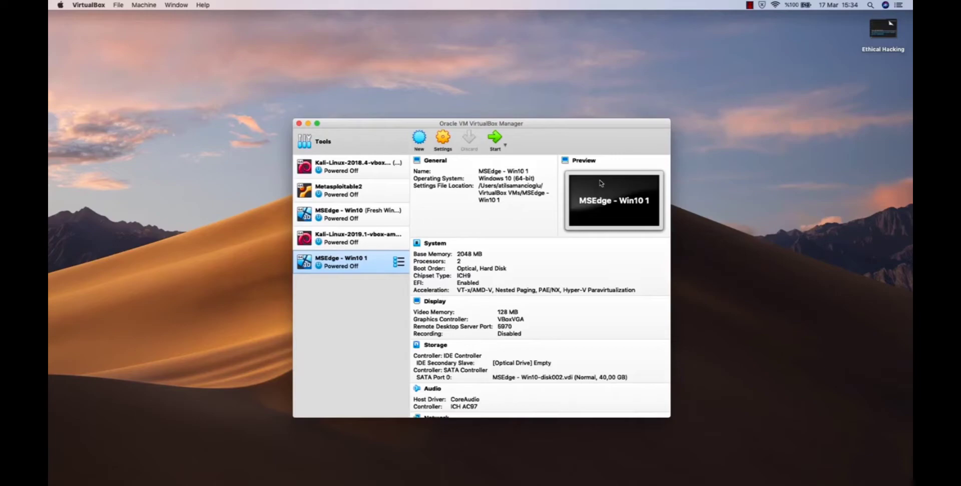
# Examine the snapshot list of the Kali-Linux-2019.1 virtual machine.
pyautogui.click(369, 241)
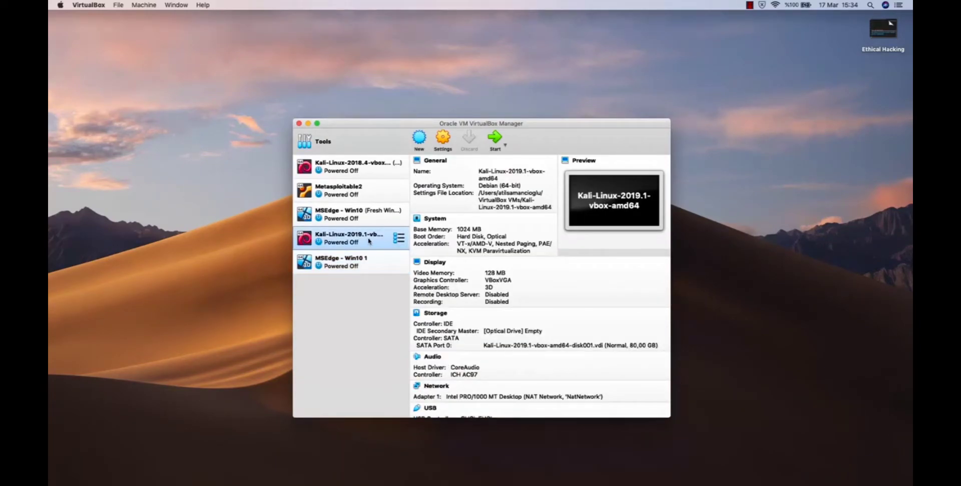
pyautogui.click(399, 239)
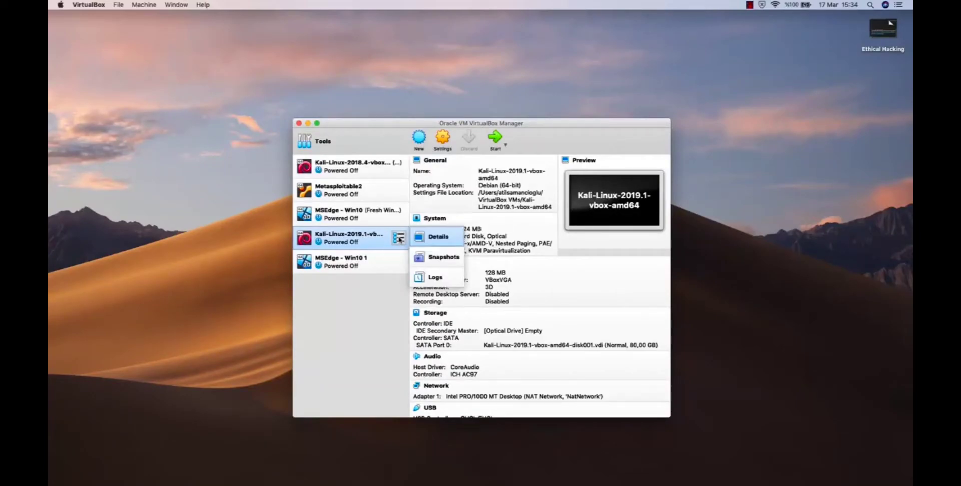
pyautogui.click(444, 259)
pyautogui.moveTo(444, 121); pyautogui.dragTo(448, 86)
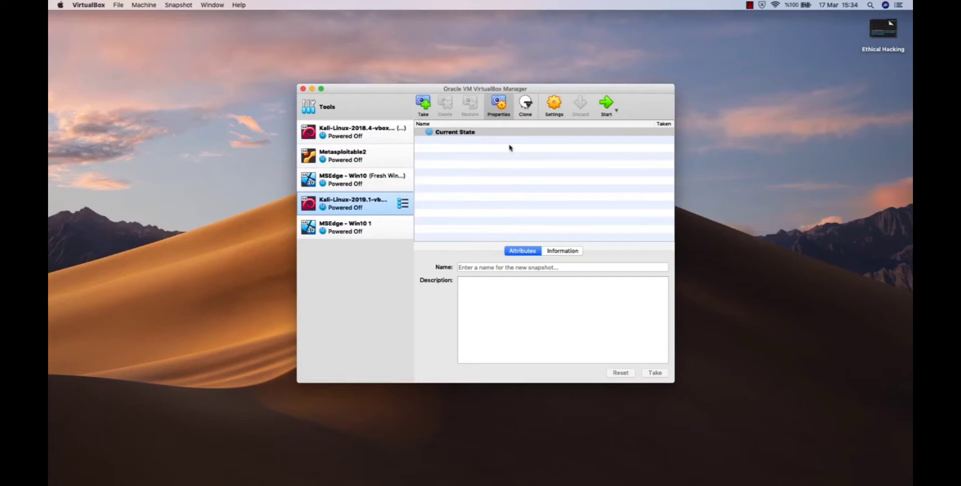
# Return to the details of the Kali-Linux-2019.1 machine and start it.
pyautogui.click(404, 204)
pyautogui.click(416, 203)
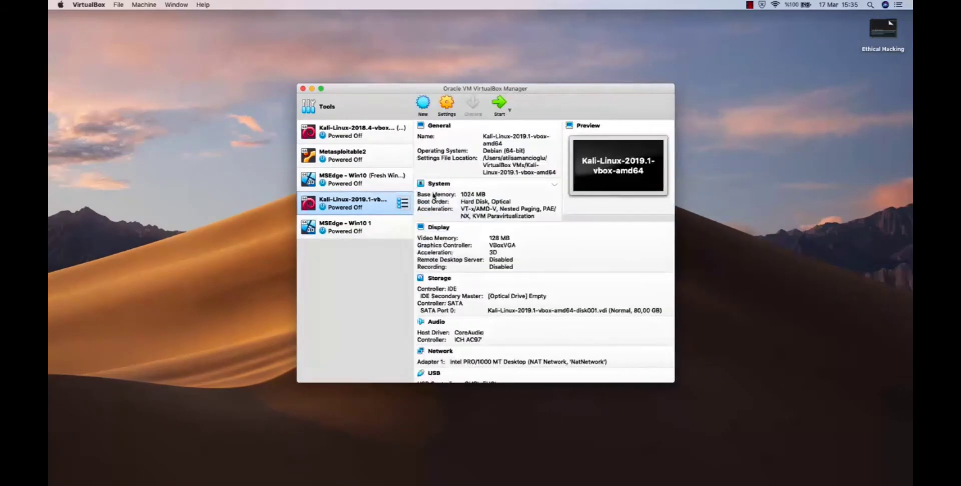
pyautogui.click(501, 103)
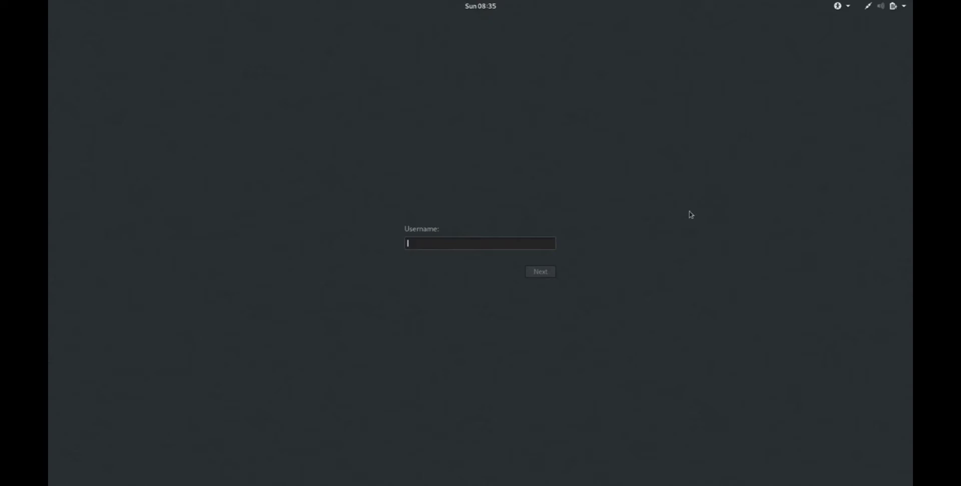
# Log in to Kali Linux with the username root and the account password.
pyautogui.write('root')
pyautogui.press('Return')
pyautogui.write('••••')
pyautogui.press('Return')
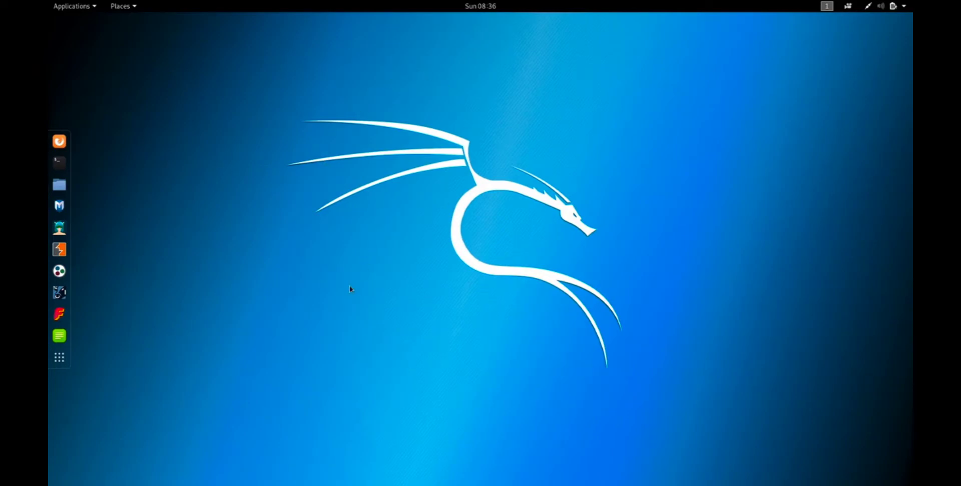
# Open the file manager near the middle of the desktop and go to the Documents folder.
pyautogui.click(60, 188)
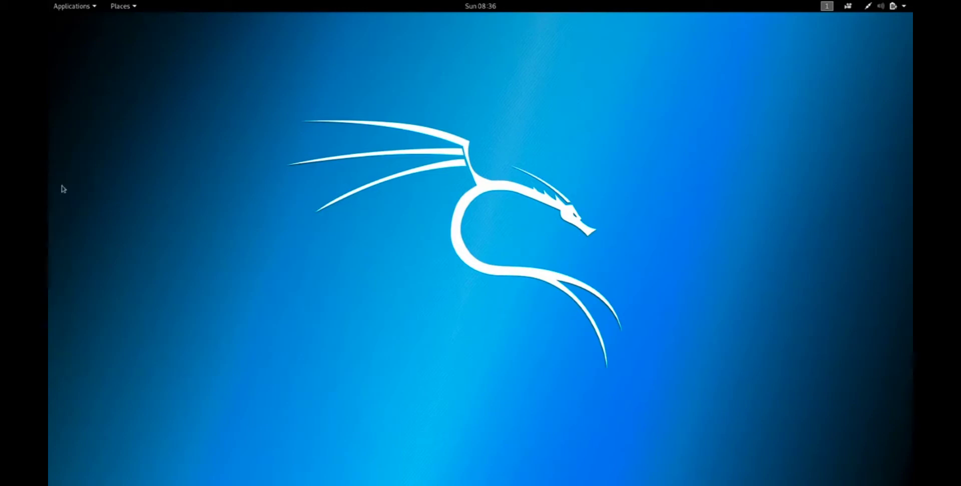
pyautogui.moveTo(214, 94); pyautogui.dragTo(435, 120)
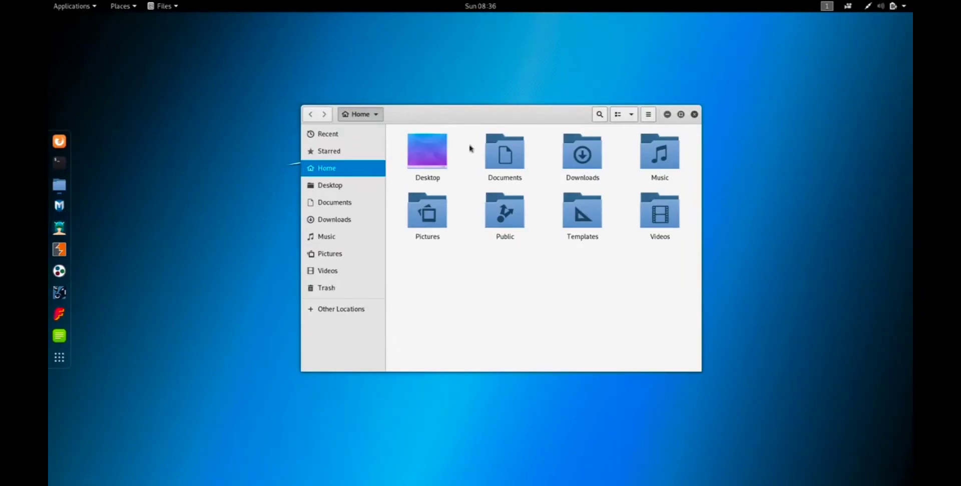
pyautogui.click(501, 155)
pyautogui.doubleClick(500, 155)
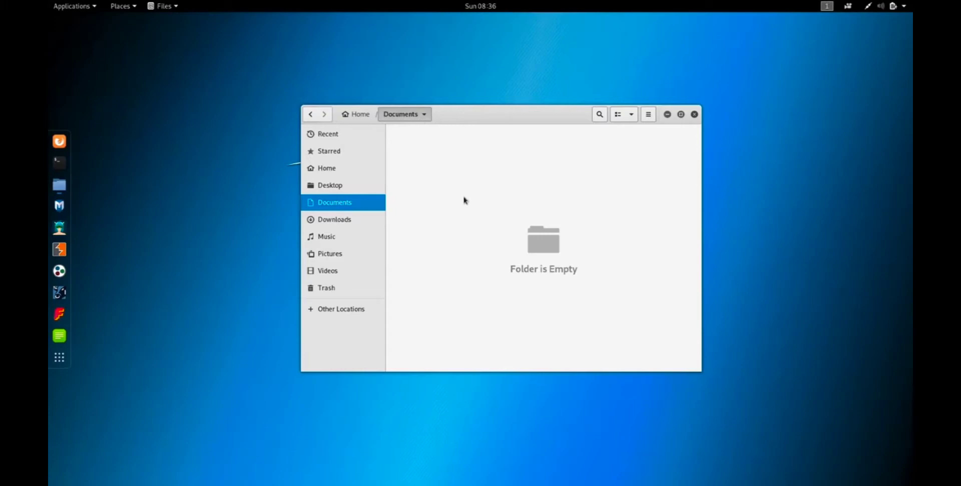
# Create a new folder named Test inside Documents.
pyautogui.rightClick(469, 165)
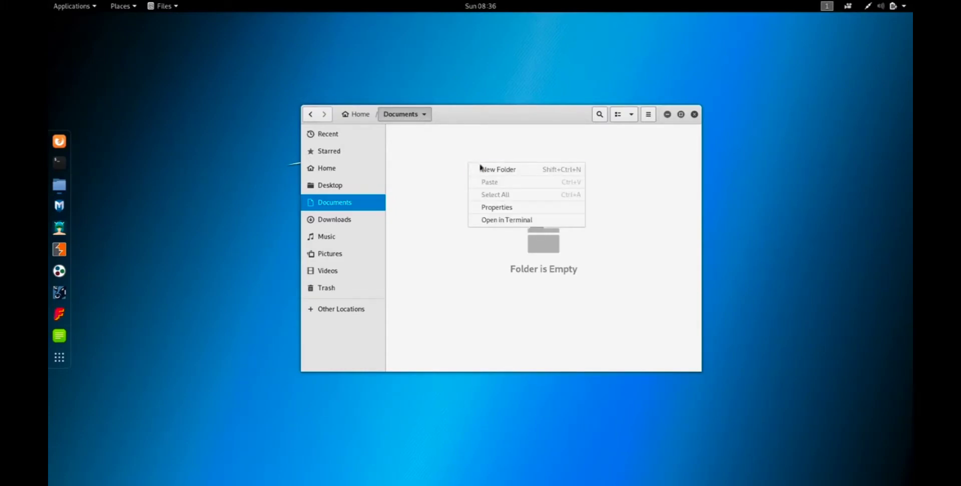
pyautogui.click(490, 171)
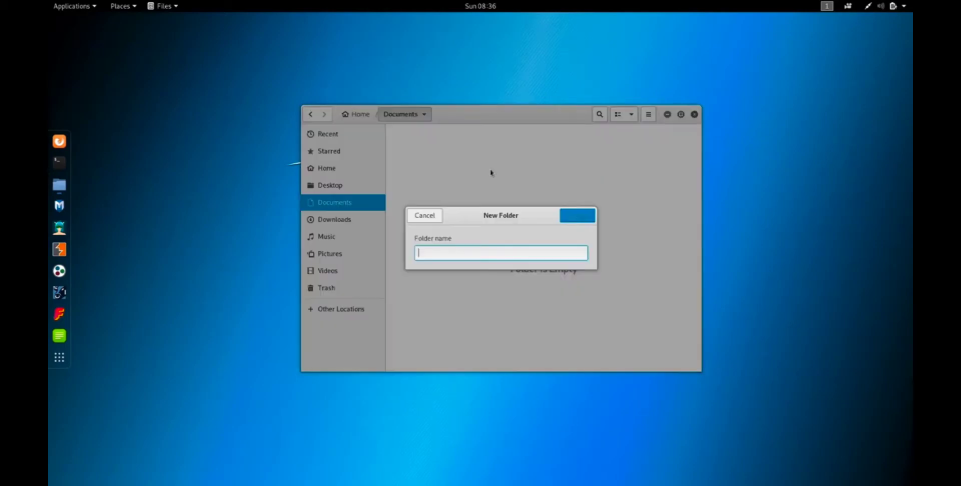
pyautogui.write('Test')
pyautogui.press('Return')
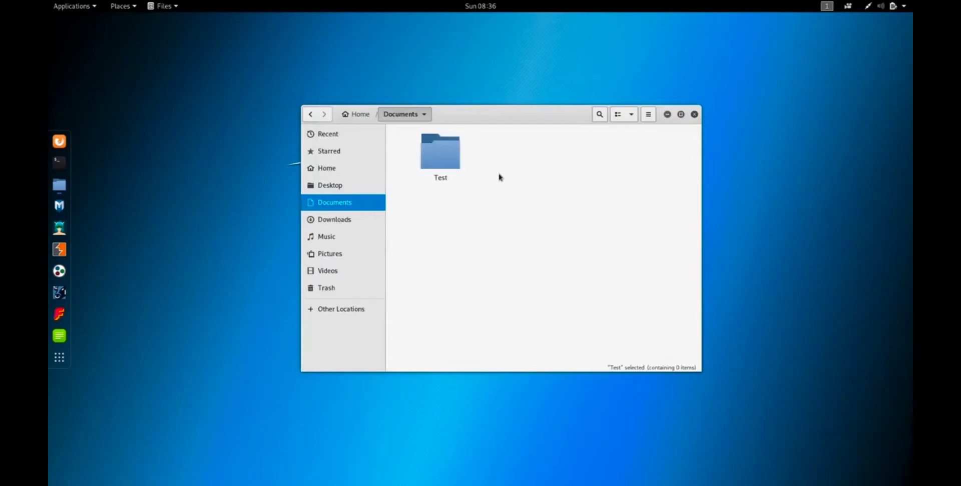
# Look inside the Test folder, return to Documents and deselect the folder.
pyautogui.doubleClick(446, 154)
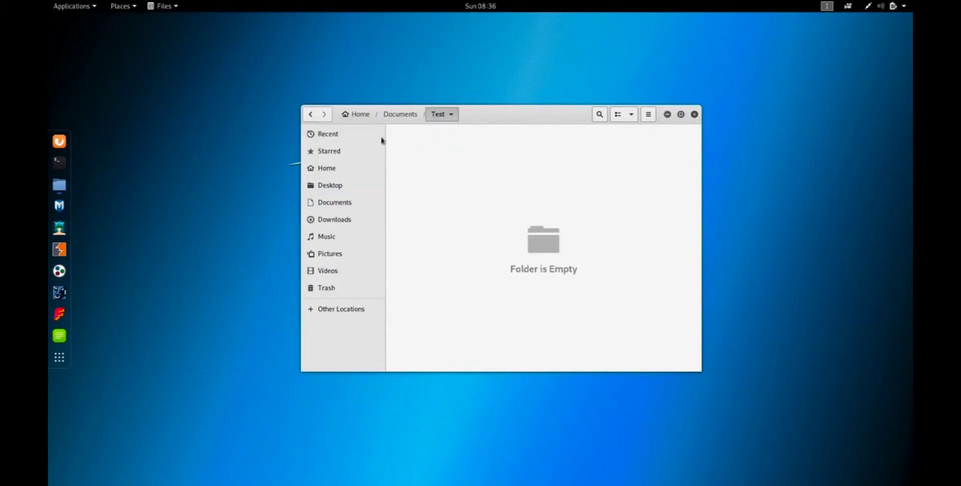
pyautogui.click(310, 114)
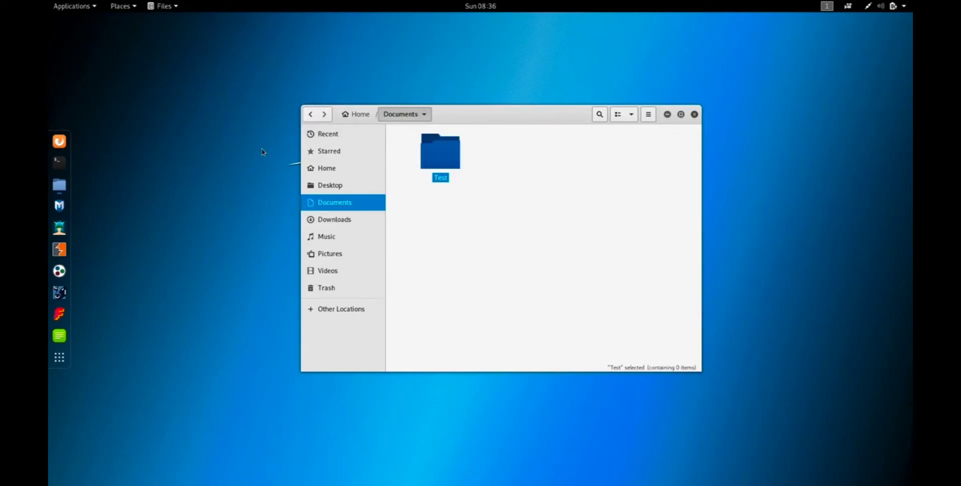
pyautogui.click(518, 189)
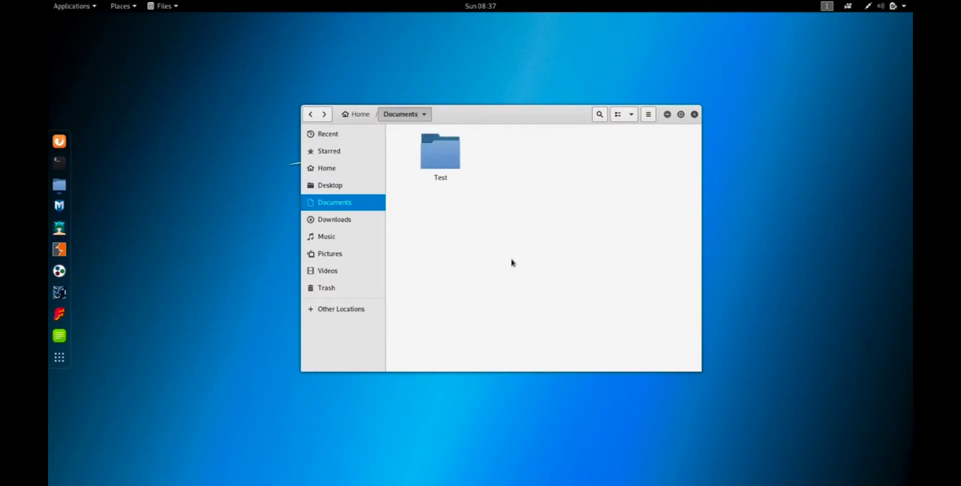
# Close the running Kali-Linux-2019.1 machine with the option to power it off.
pyautogui.moveTo(125, 3)
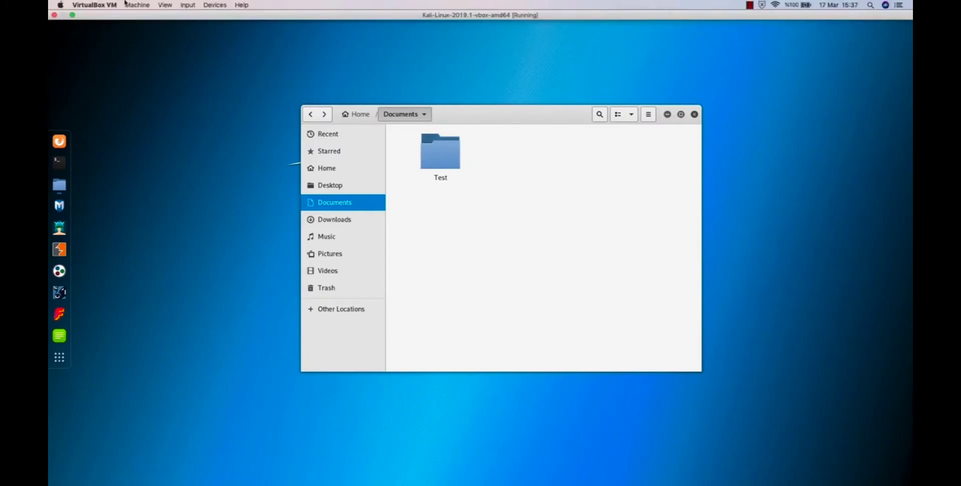
pyautogui.click(54, 16)
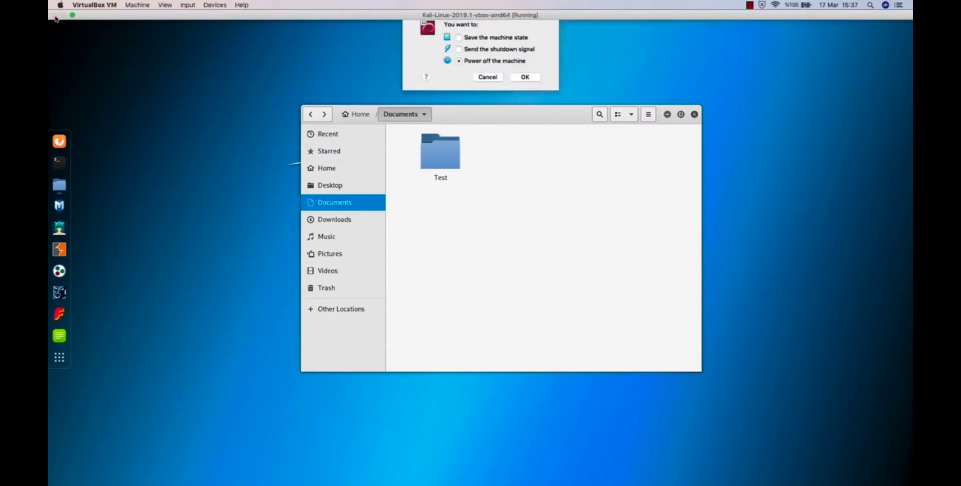
pyautogui.click(525, 67)
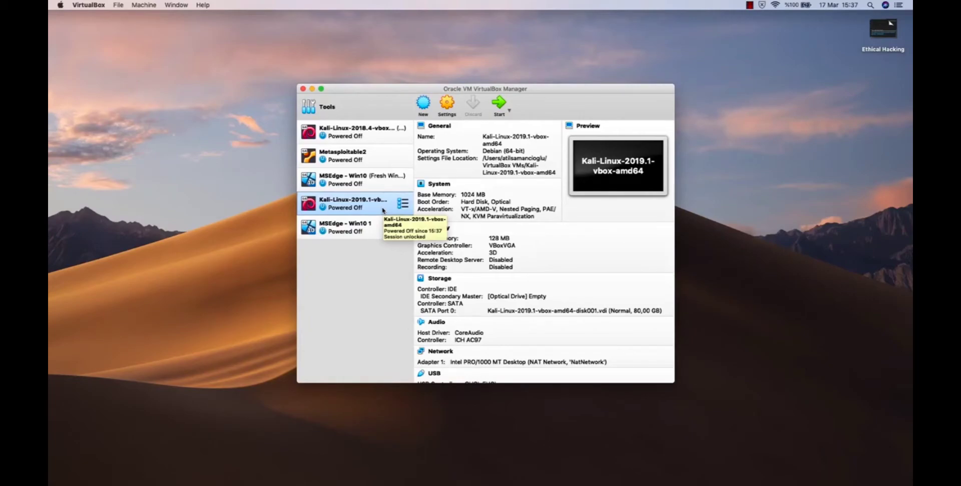
# Take a snapshot of the powered-off Kali-Linux-2019.1 machine named Snapshot 1.
pyautogui.click(403, 203)
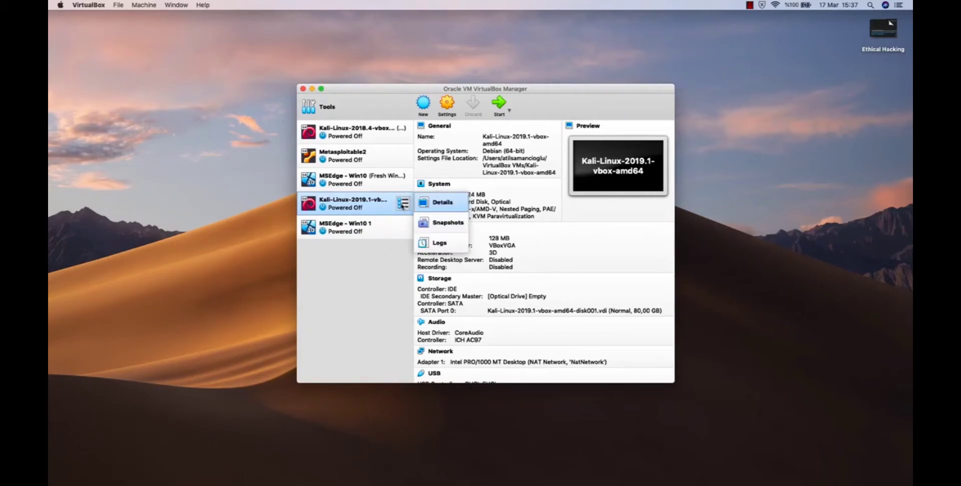
pyautogui.click(453, 227)
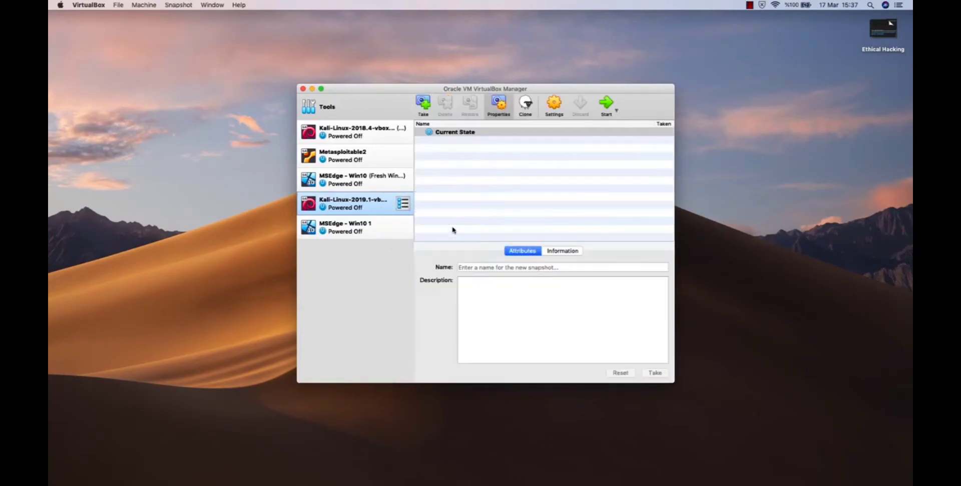
pyautogui.click(424, 104)
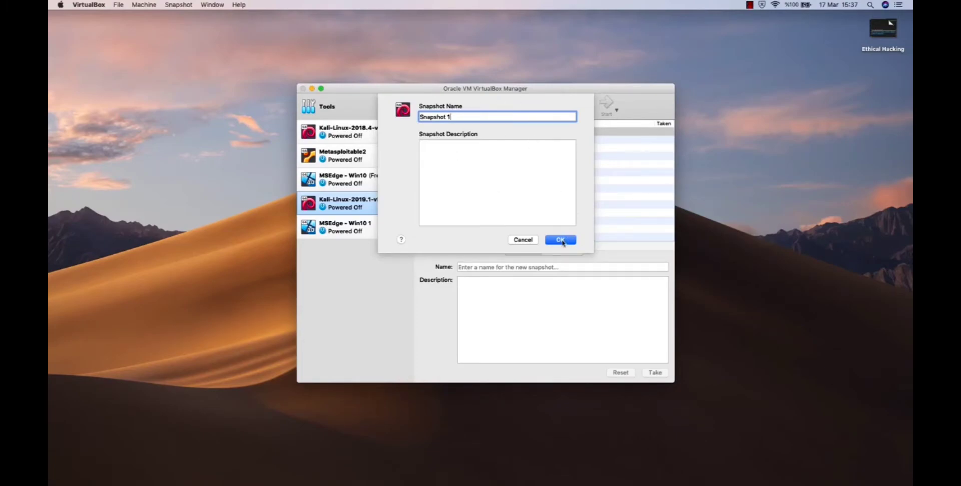
pyautogui.click(561, 242)
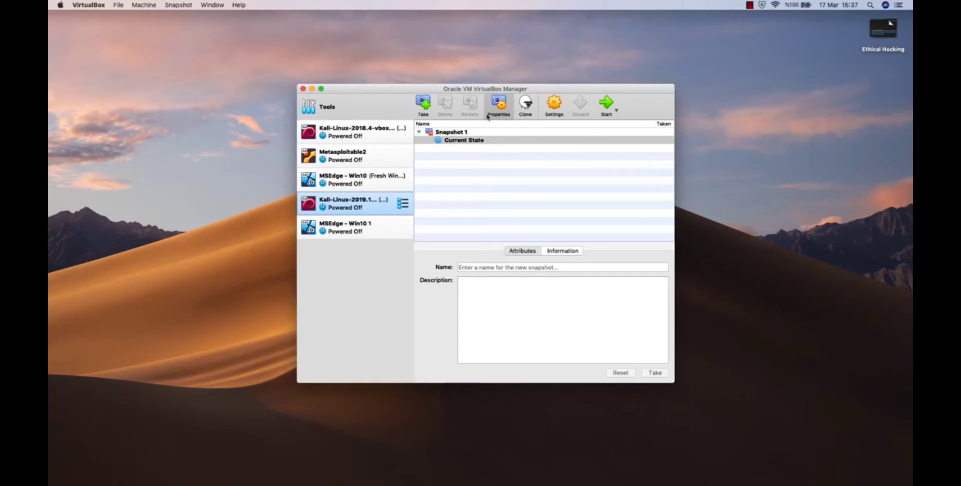
# Return to the Kali-Linux-2019.1 machine's details, start it and dismiss the keyboard capture notice.
pyautogui.click(406, 202)
pyautogui.click(435, 199)
pyautogui.click(501, 105)
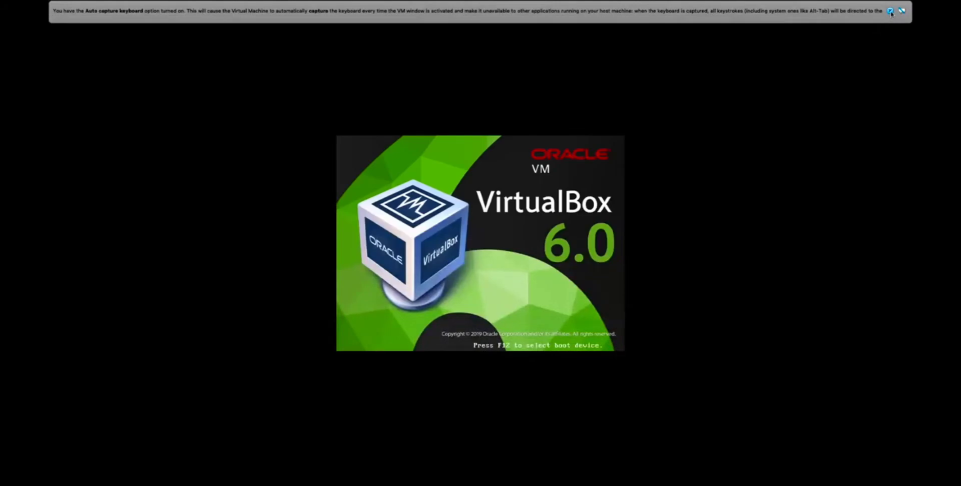
pyautogui.click(890, 11)
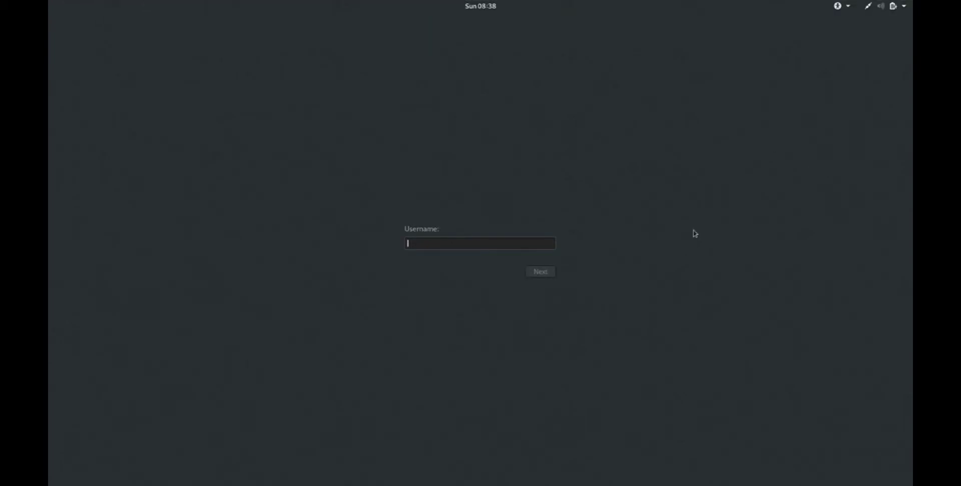
# Sign in to the restarted Kali machine as root with the account password.
pyautogui.write('root')
pyautogui.press('Return')
pyautogui.write('••••')
pyautogui.press('Return')
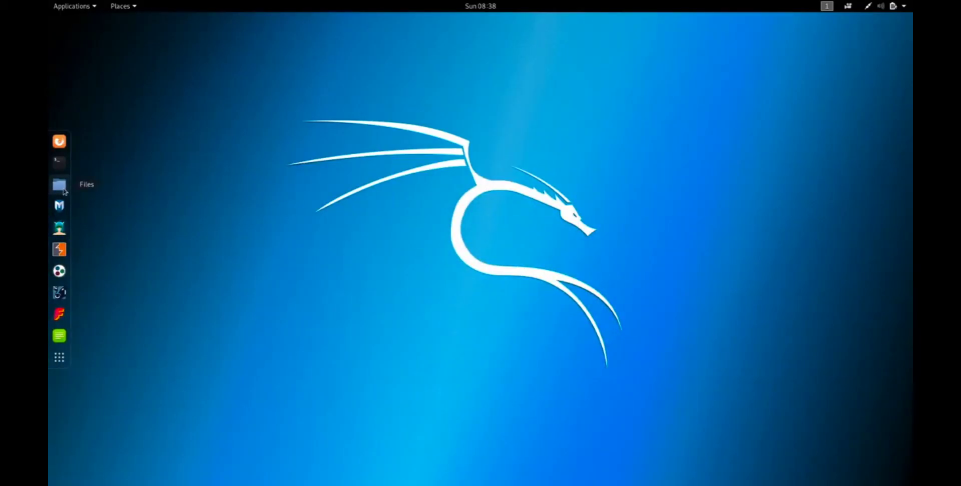
# Open the Documents folder in the file manager and move the Test folder to the trash.
pyautogui.click(63, 189)
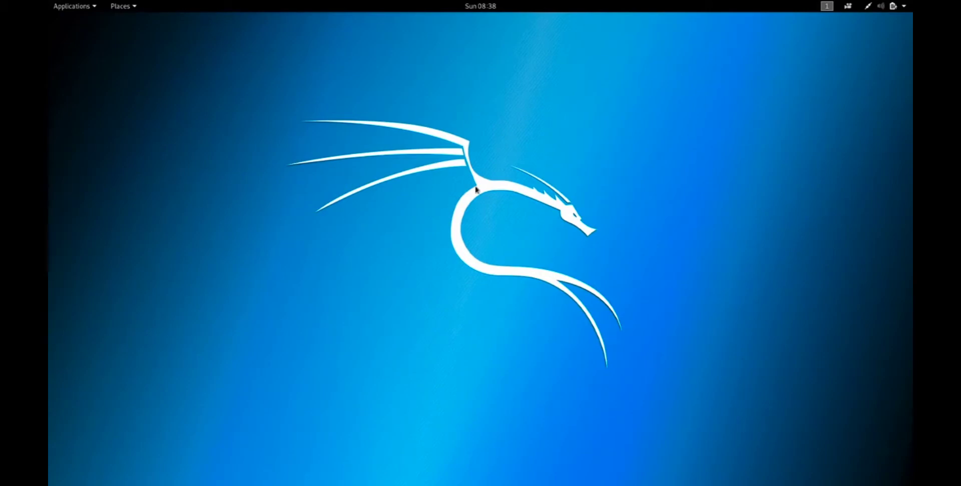
pyautogui.doubleClick(295, 136)
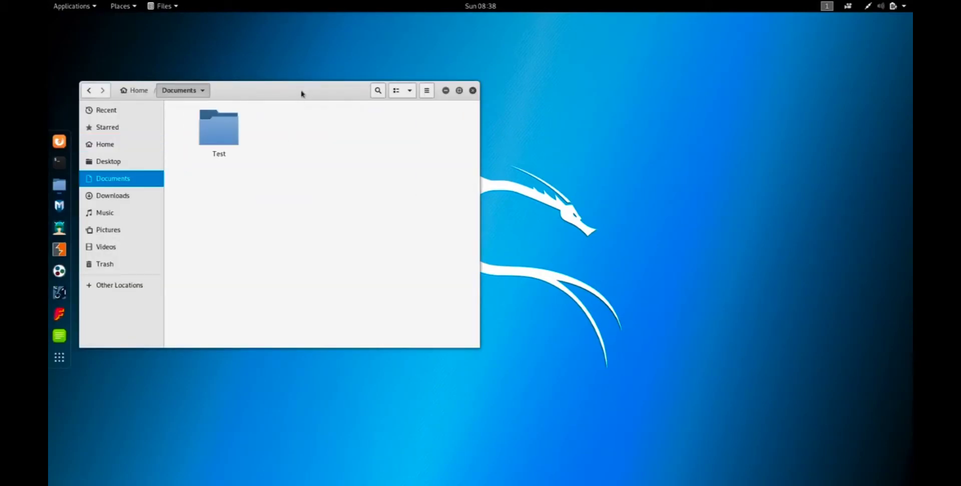
pyautogui.moveTo(302, 93); pyautogui.dragTo(524, 156)
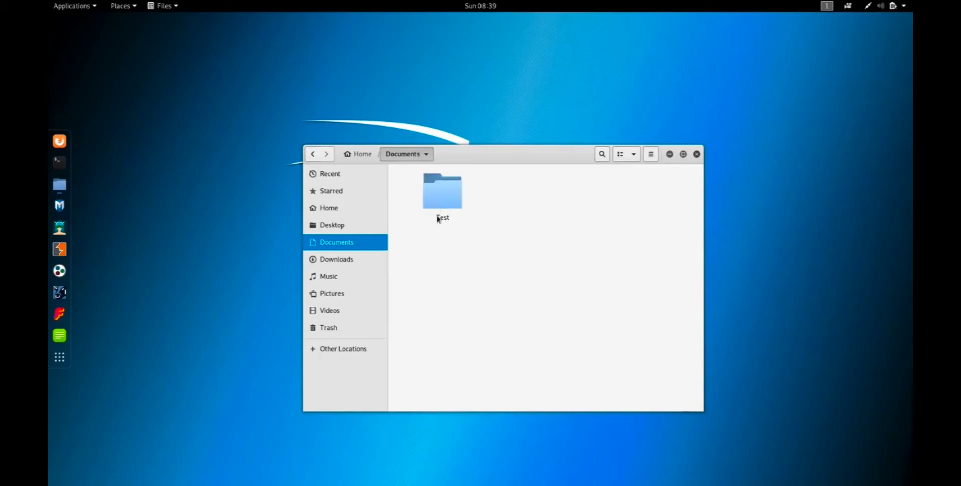
pyautogui.rightClick(439, 196)
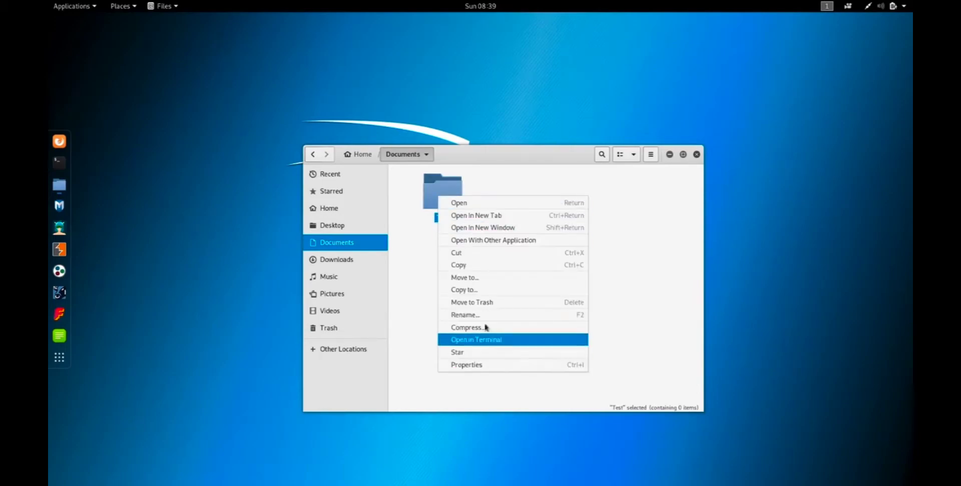
pyautogui.click(488, 302)
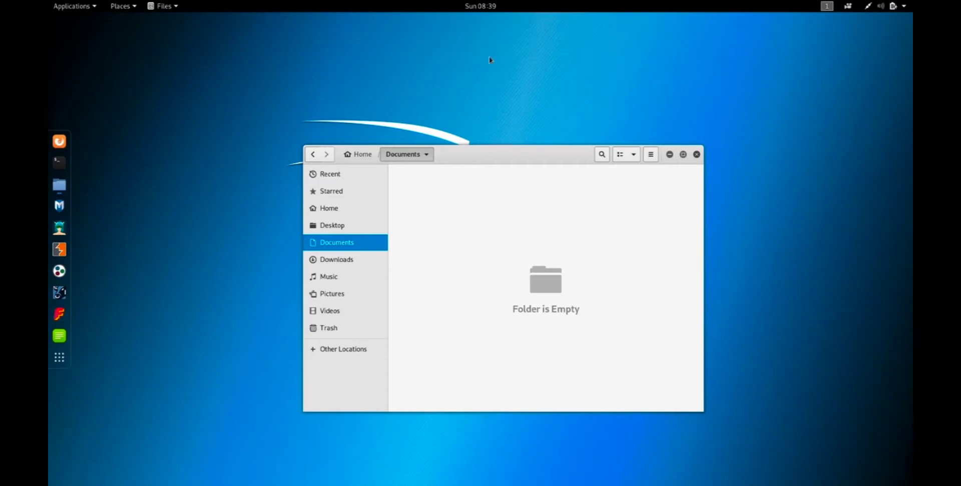
# Power off the running Kali-Linux-2019.1 machine without restoring Snapshot 1.
pyautogui.moveTo(116, 2)
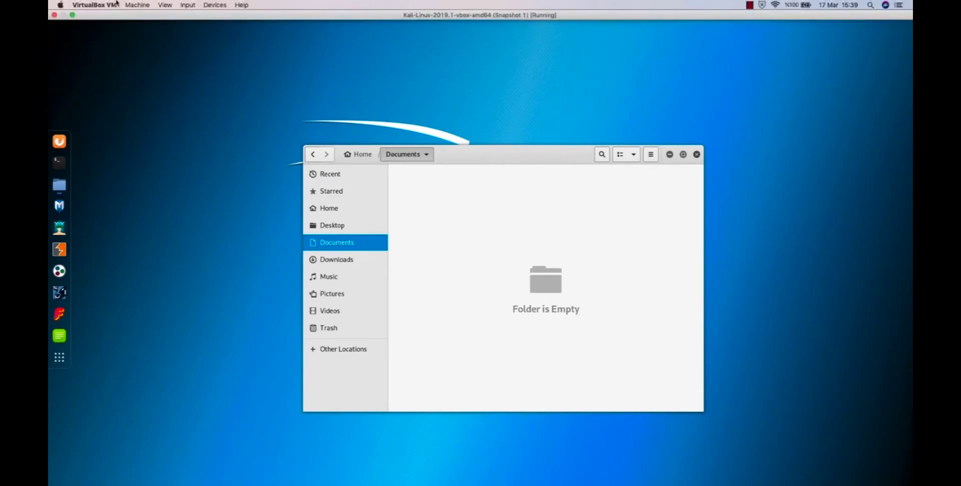
pyautogui.click(54, 15)
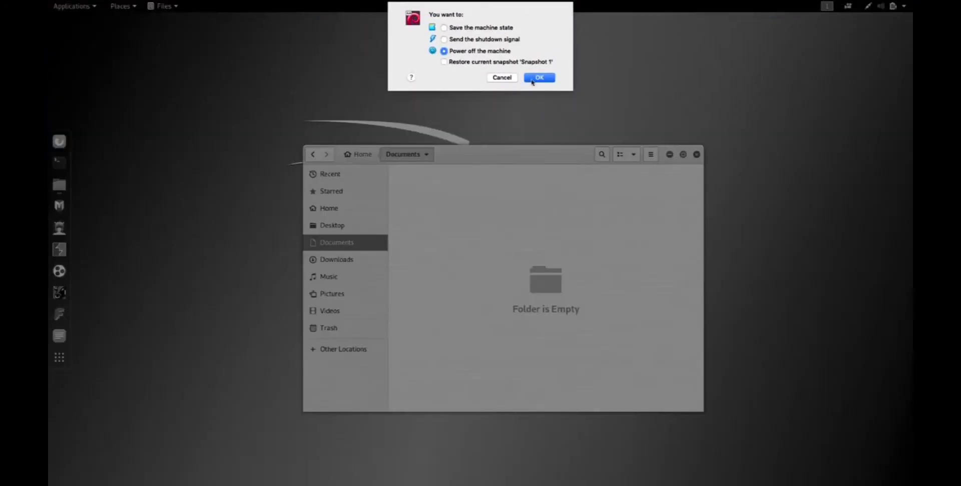
pyautogui.click(548, 79)
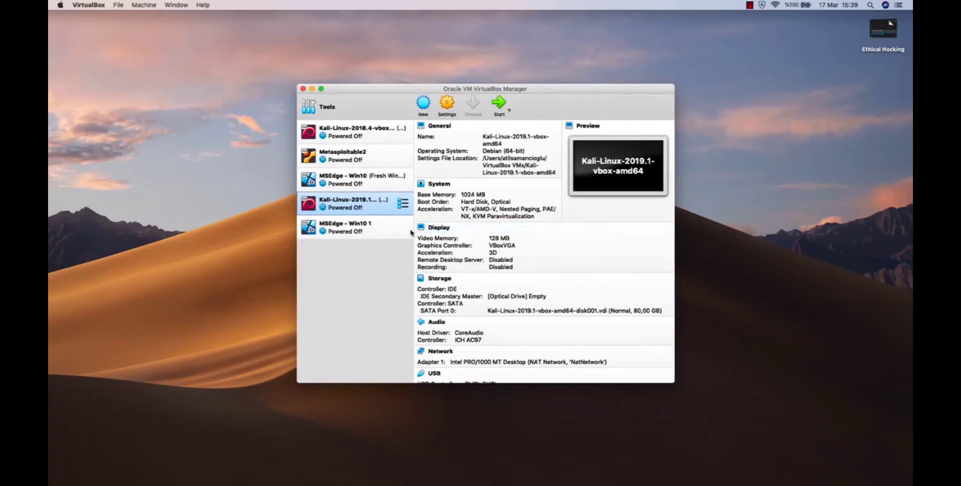
# Open the Kali-Linux-2019.1 machine's snapshots and take a new snapshot named Snapshot 2.
pyautogui.click(403, 203)
pyautogui.click(458, 228)
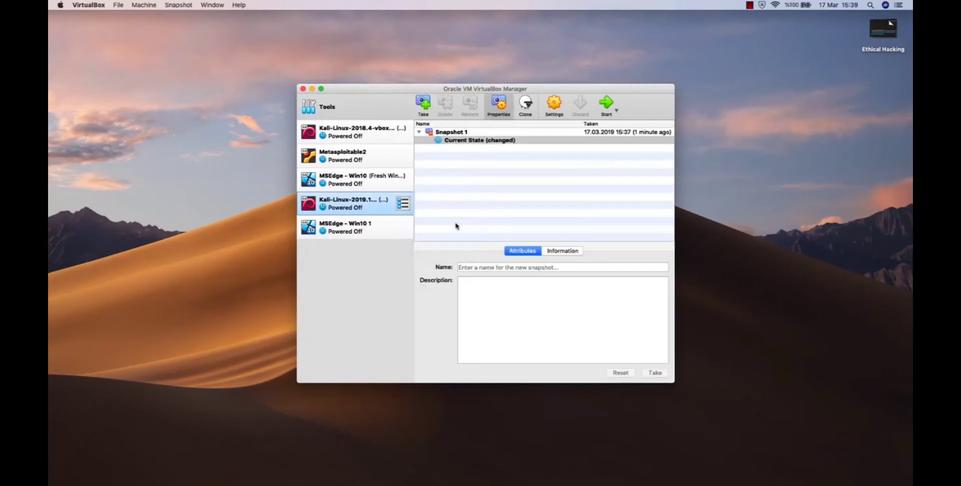
pyautogui.click(424, 106)
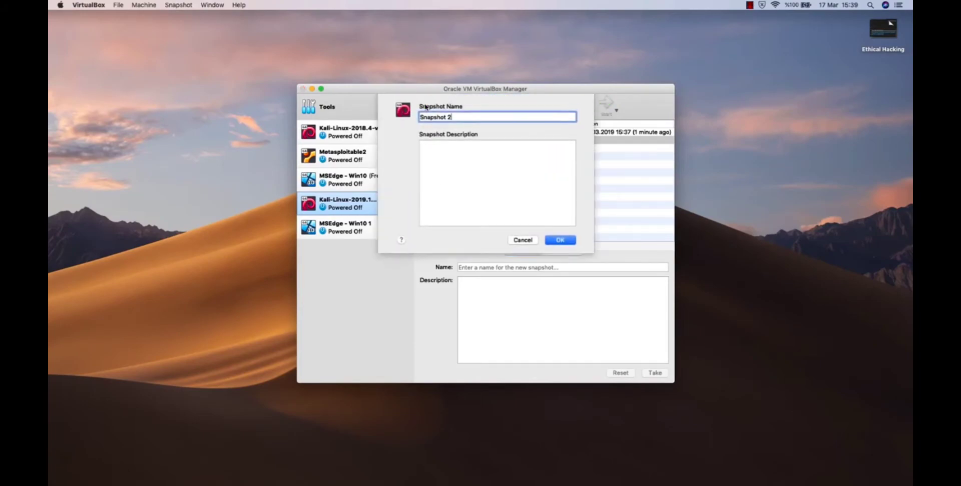
pyautogui.click(559, 240)
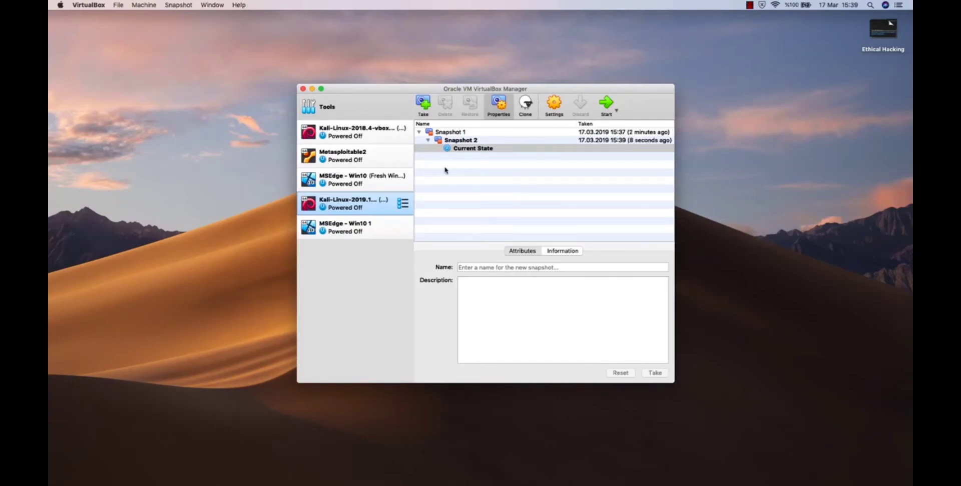
# Restore Snapshot 1 without saving the current state, then start the Kali machine and dismiss the keyboard capture notice.
pyautogui.click(472, 133)
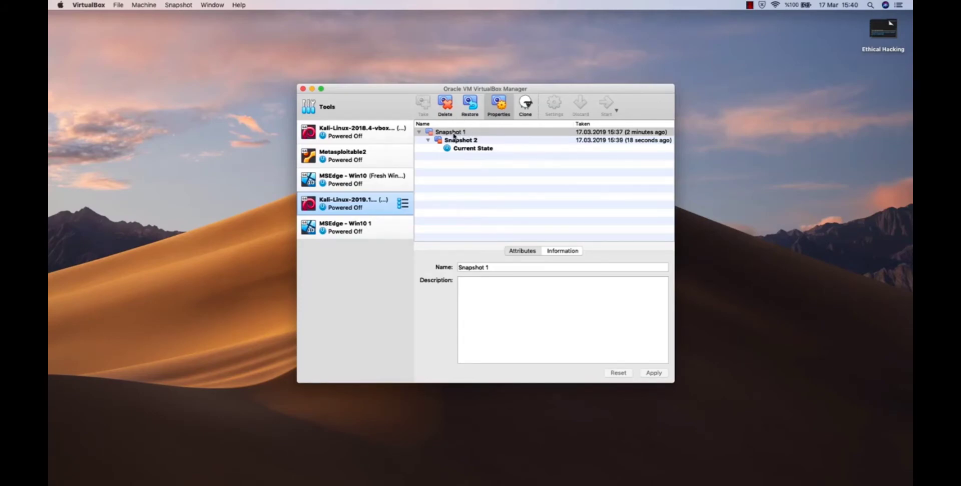
pyautogui.click(474, 106)
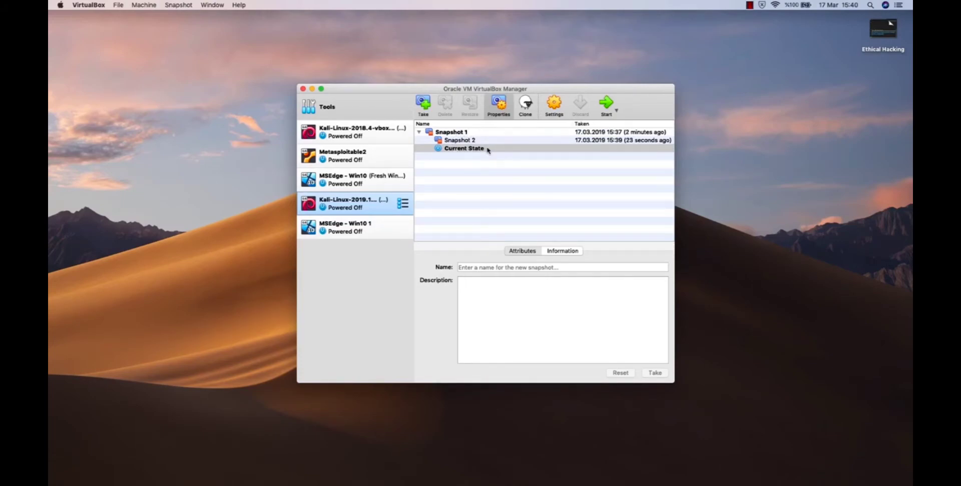
pyautogui.click(611, 103)
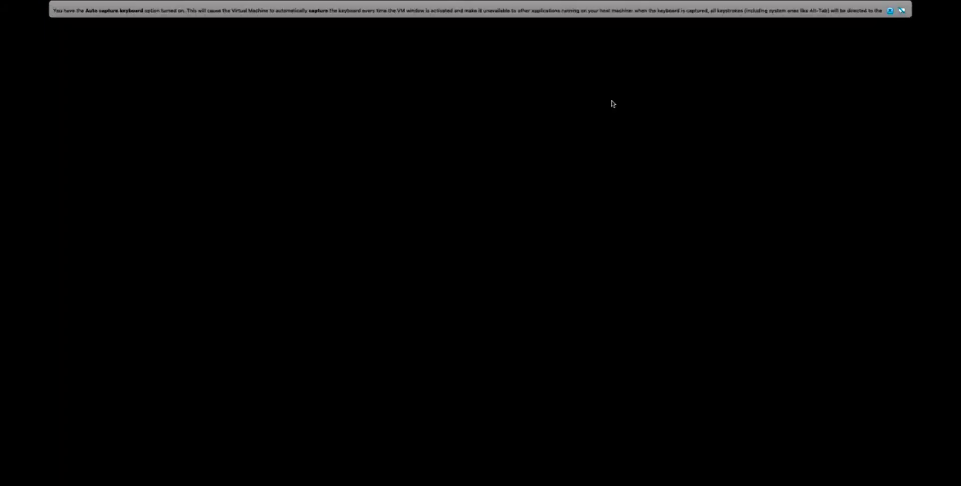
pyautogui.click(890, 11)
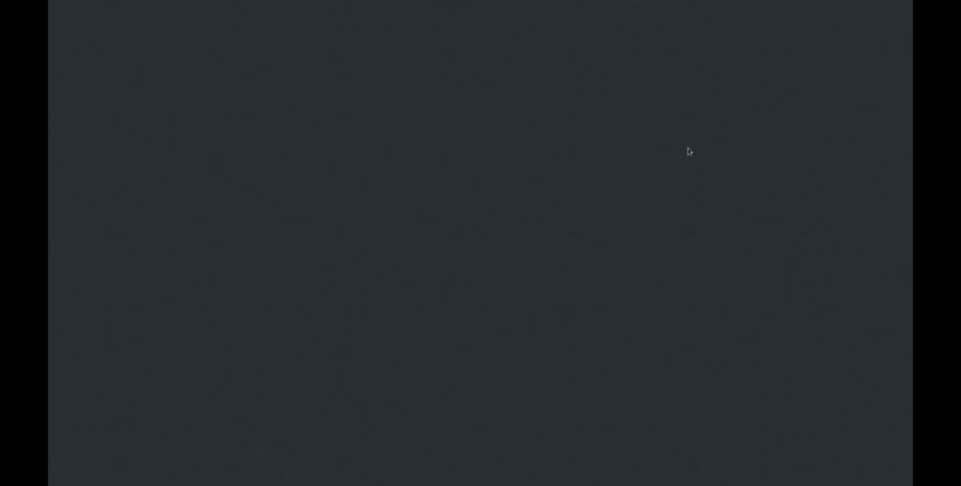
# Sign in to the Kali machine as root with the account password.
pyautogui.write('root')
pyautogui.press('Return')
pyautogui.write('toor')
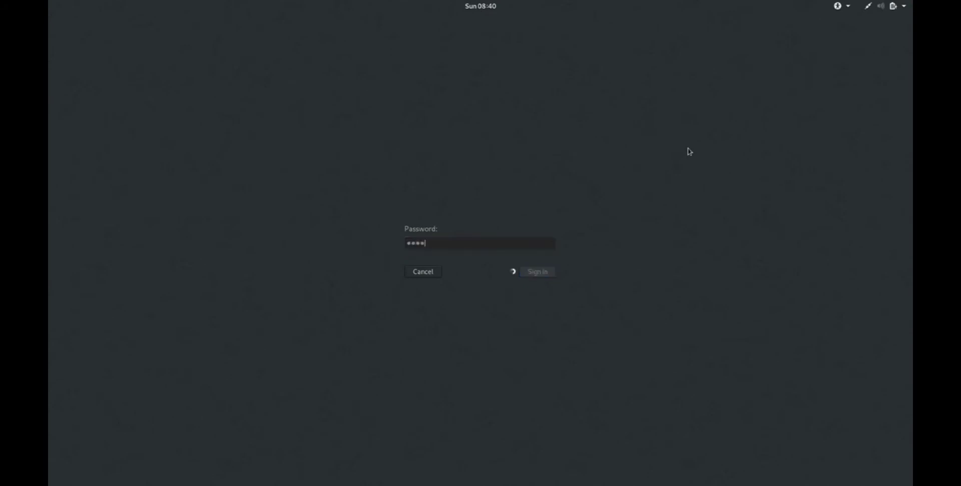
pyautogui.press('Return')
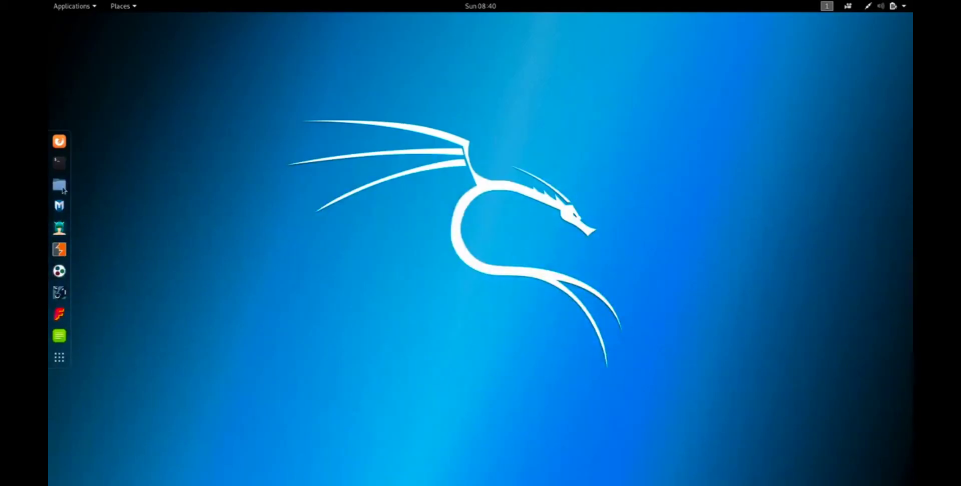
# Open the Documents folder in the file manager to check for the Test folder.
pyautogui.click(60, 186)
pyautogui.moveTo(299, 95); pyautogui.dragTo(398, 96)
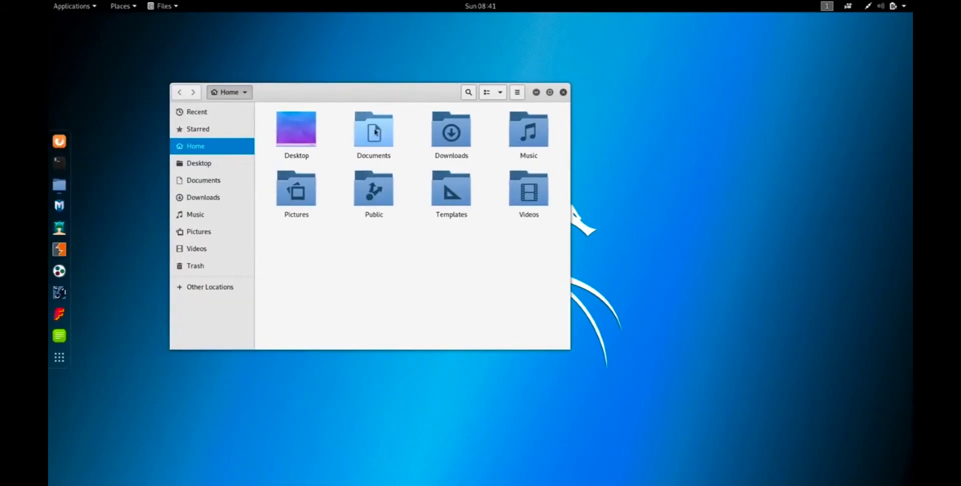
pyautogui.doubleClick(376, 132)
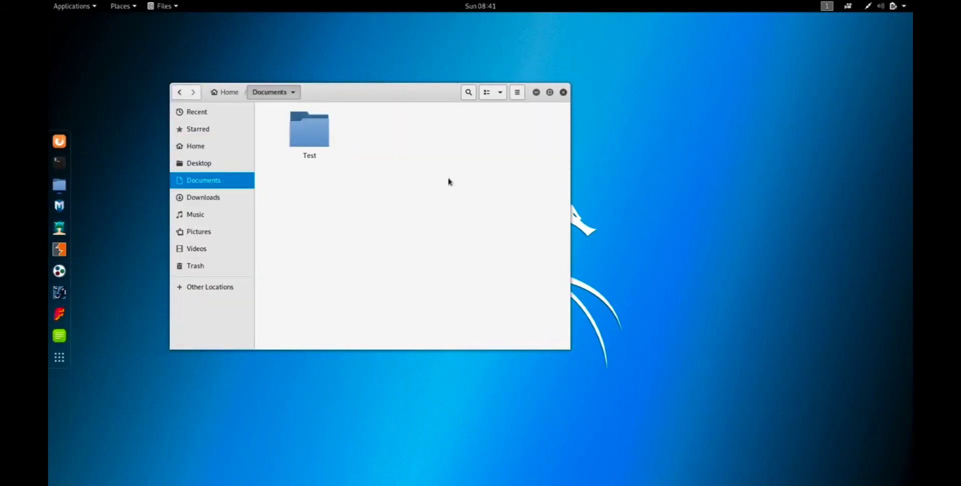
pyautogui.moveTo(378, 92); pyautogui.dragTo(402, 123)
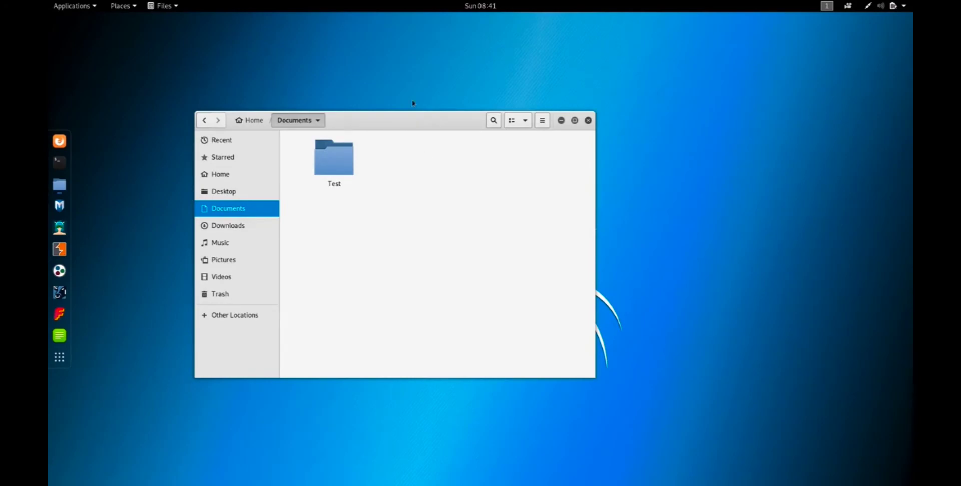
# Power off the running Kali machine without restoring Snapshot 1.
pyautogui.moveTo(392, 2)
pyautogui.moveTo(440, 3)
pyautogui.click(54, 15)
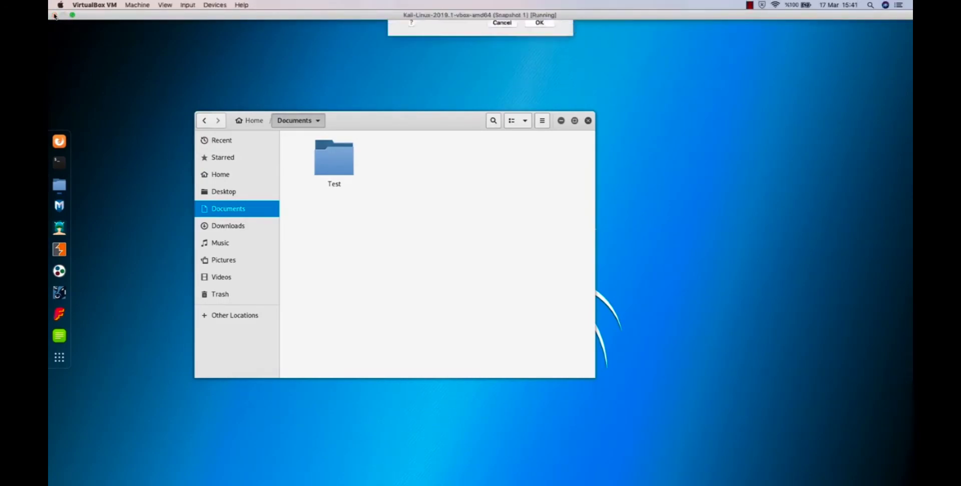
pyautogui.click(547, 79)
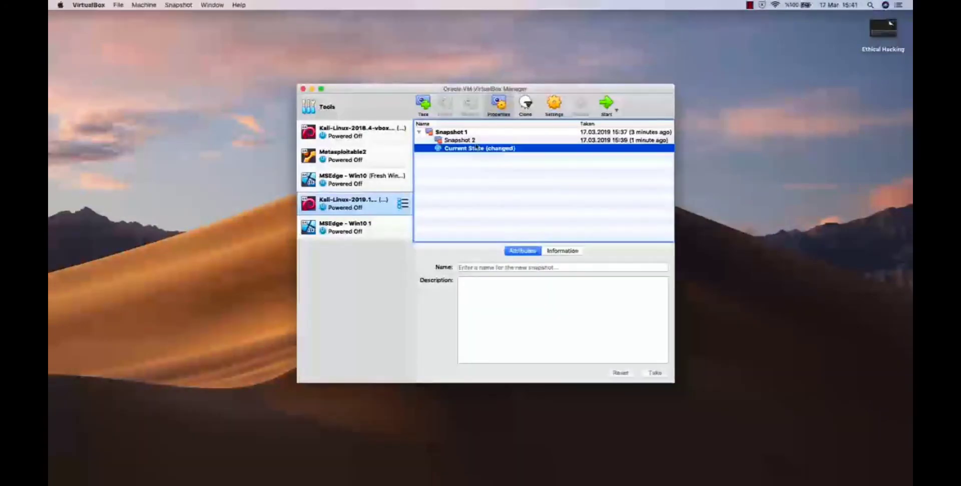
# Restore Snapshot 2, first saving the current machine state as Snapshot 3.
pyautogui.click(476, 141)
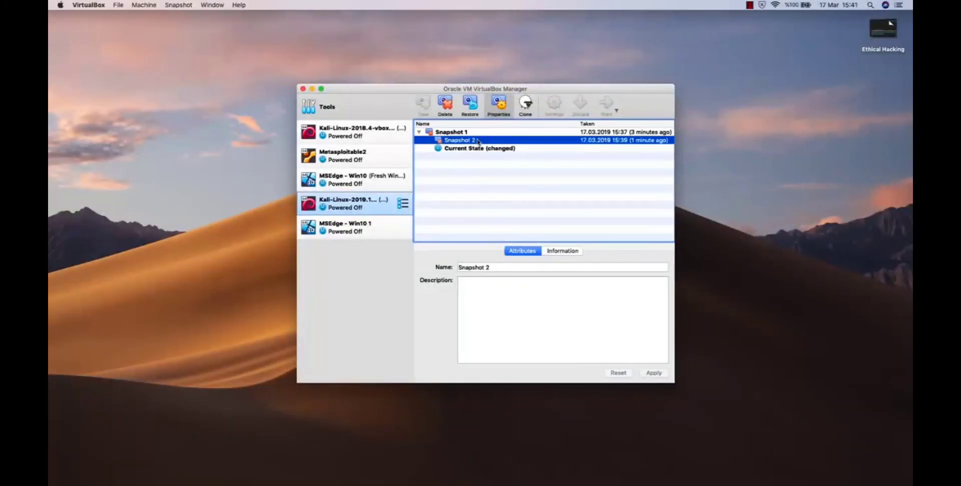
pyautogui.click(474, 110)
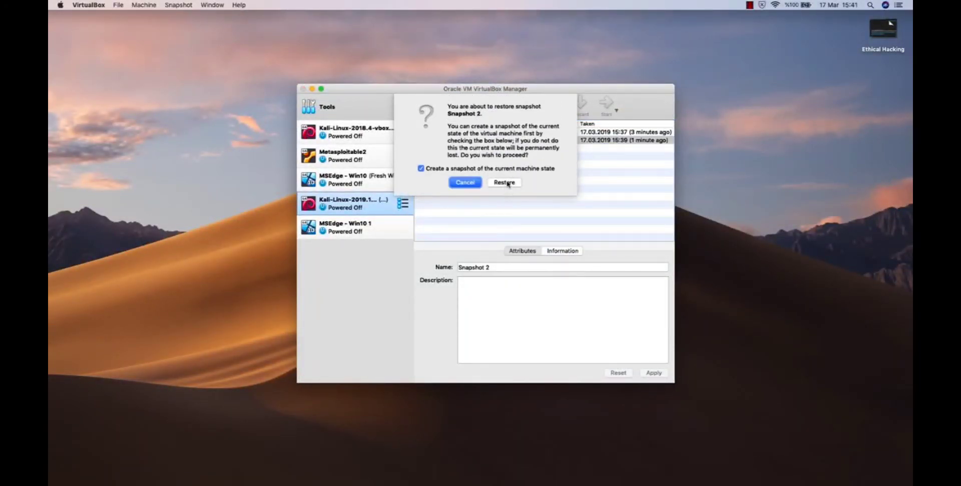
pyautogui.click(505, 183)
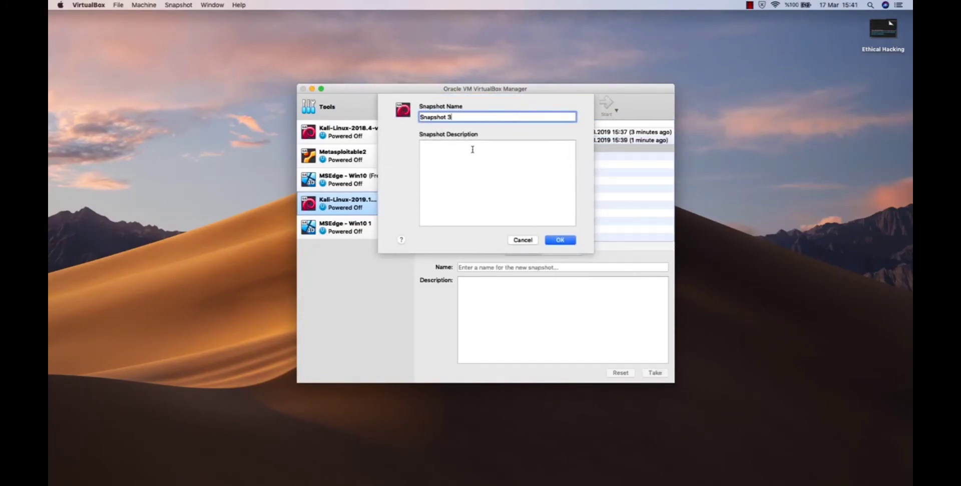
pyautogui.click(572, 241)
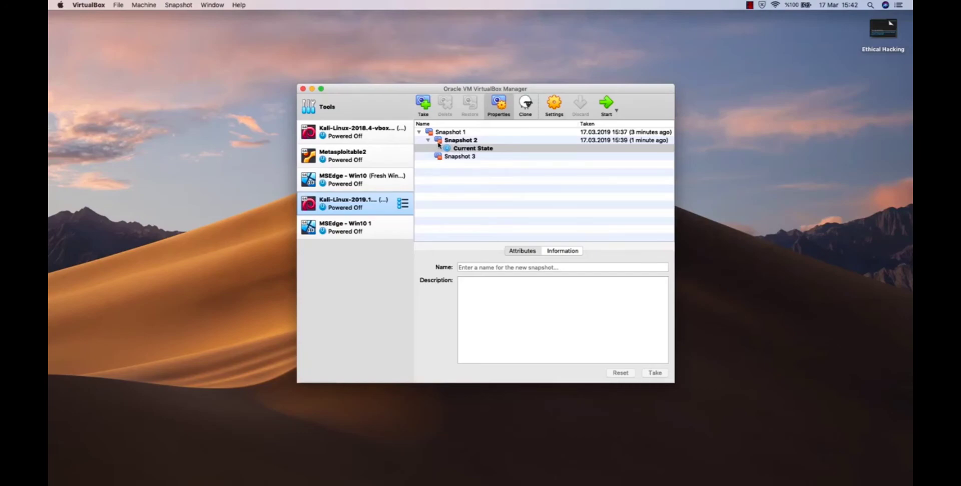
pyautogui.click(469, 140)
pyautogui.click(476, 157)
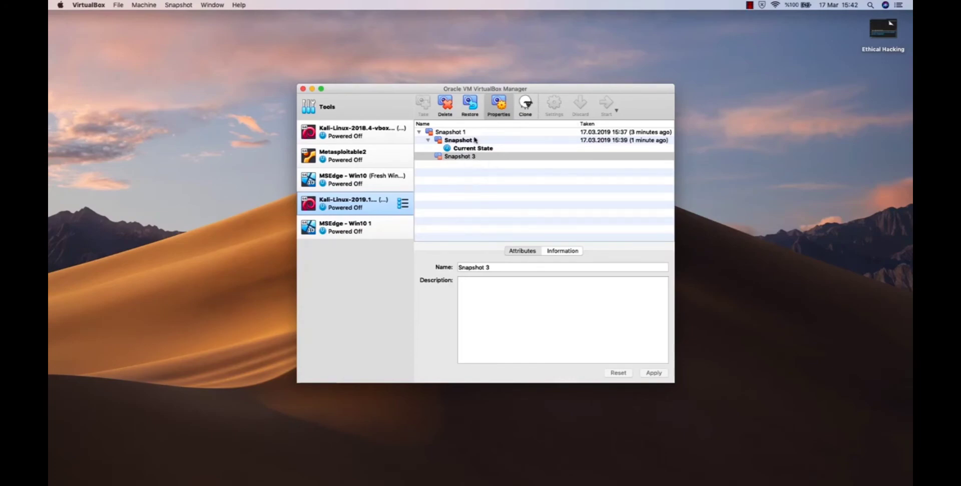
pyautogui.click(474, 141)
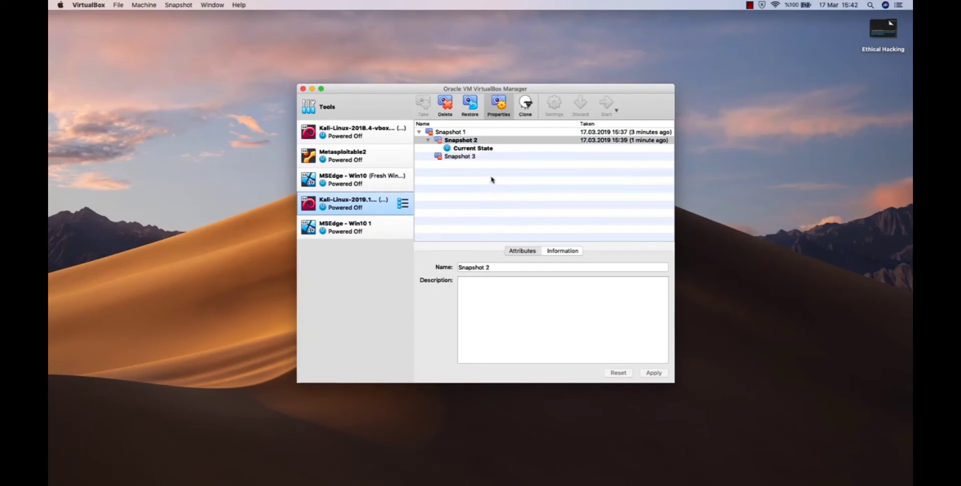
pyautogui.moveTo(474, 90); pyautogui.dragTo(481, 68)
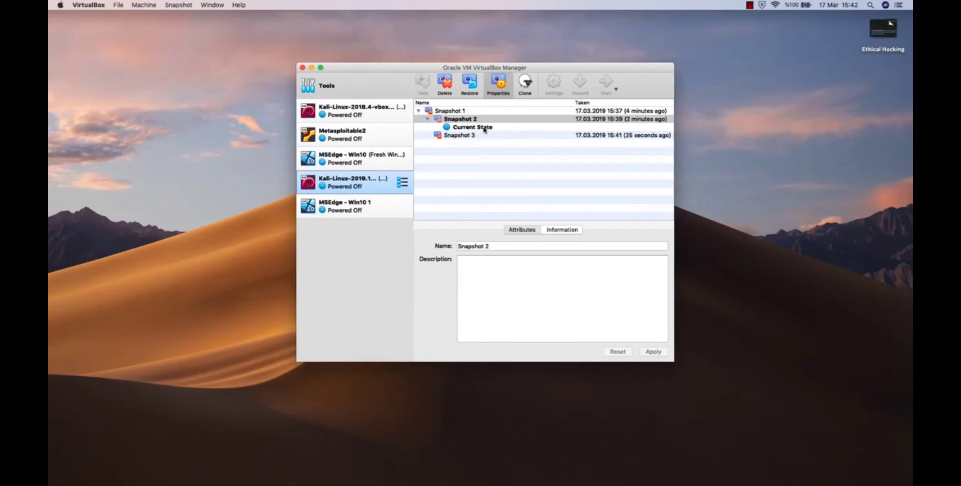
# Return to the Kali-Linux-2019.1 machine's details, start it and dismiss the keyboard capture and mouse integration notices.
pyautogui.click(401, 182)
pyautogui.click(435, 180)
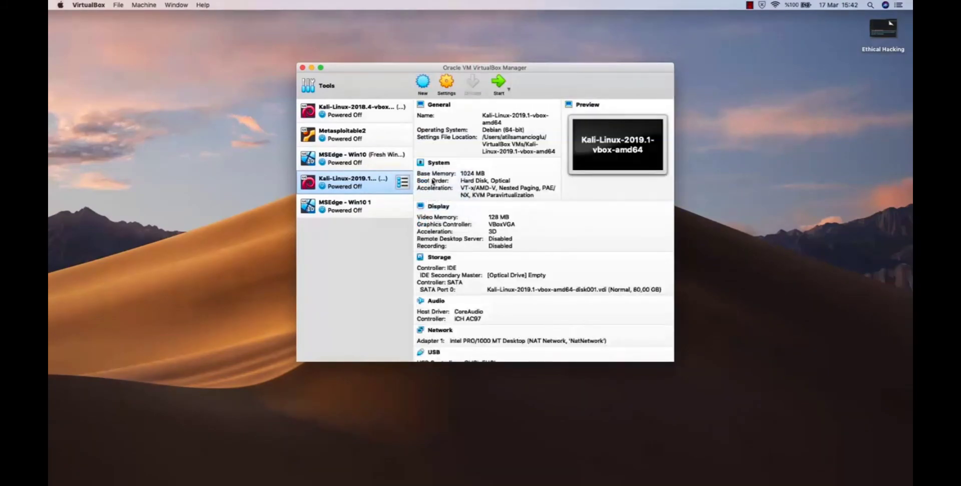
pyautogui.click(497, 83)
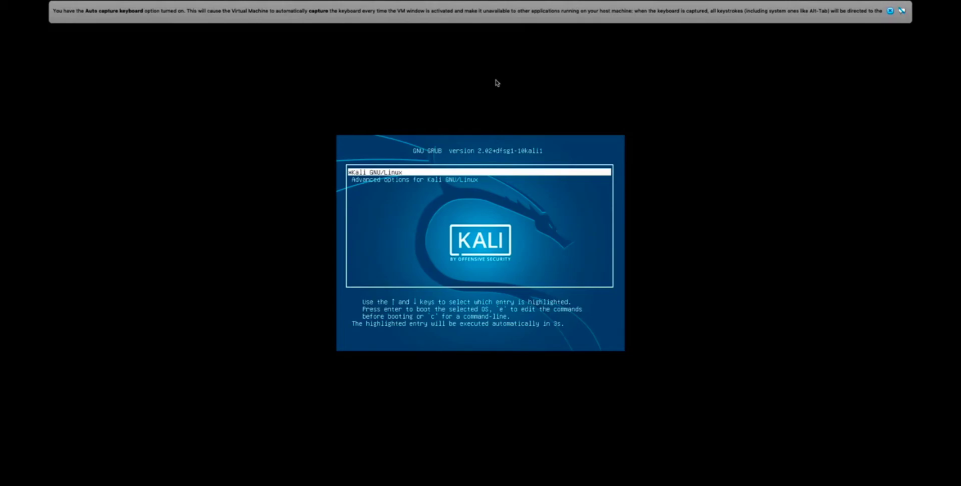
pyautogui.click(890, 11)
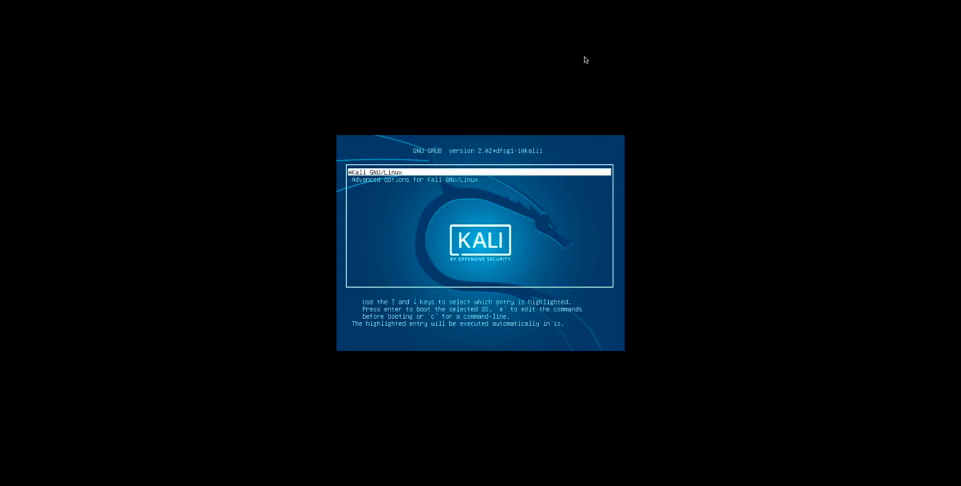
pyautogui.moveTo(543, 2)
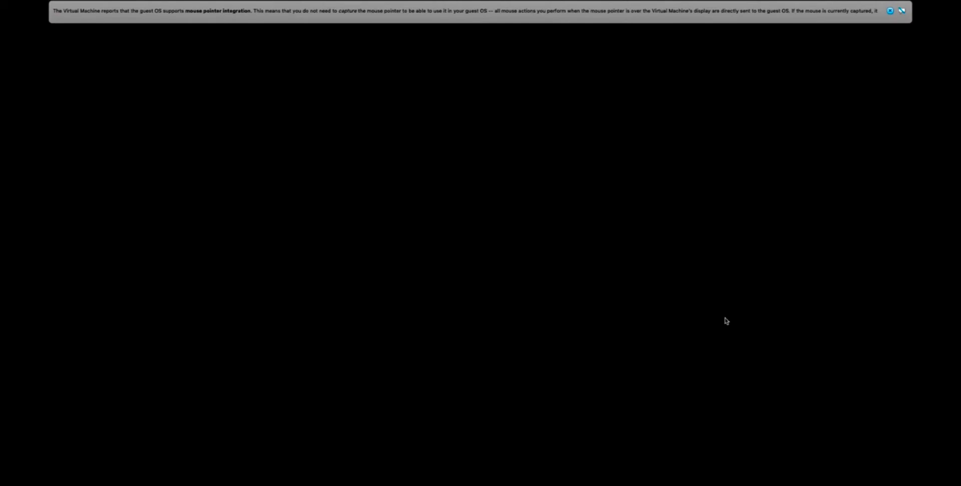
pyautogui.click(890, 11)
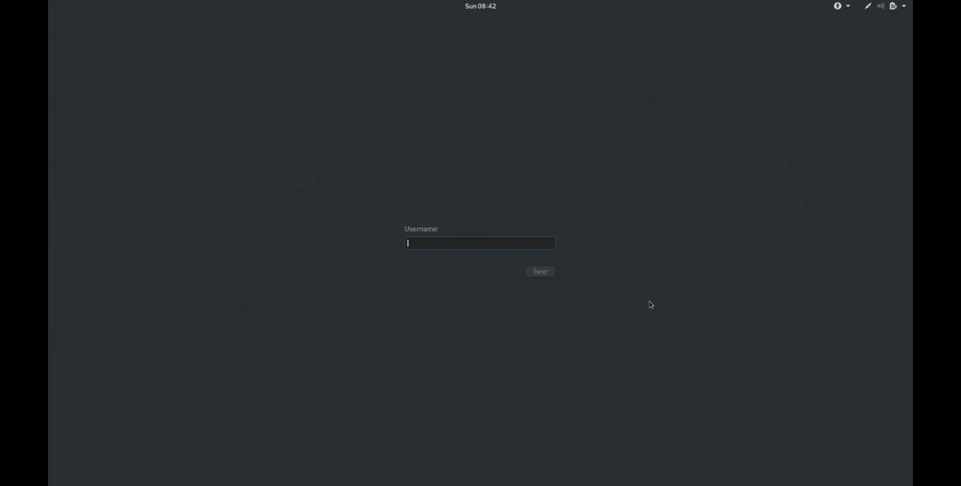
# Sign in to the restored Kali machine as root with the account password.
pyautogui.write('root')
pyautogui.press('Return')
pyautogui.write('toor')
pyautogui.press('Return')
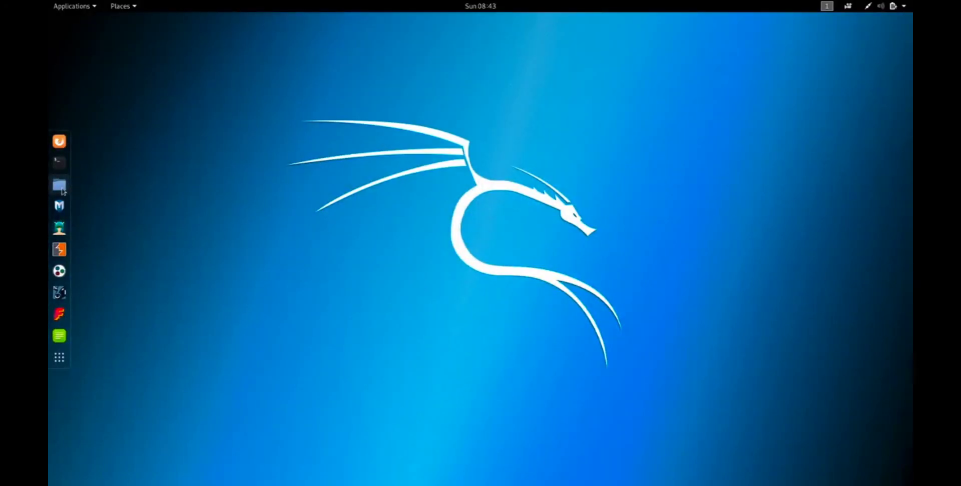
# Open the Documents folder in the file manager to check its contents under Snapshot 2.
pyautogui.click(59, 185)
pyautogui.doubleClick(283, 132)
pyautogui.moveTo(270, 94); pyautogui.dragTo(503, 155)
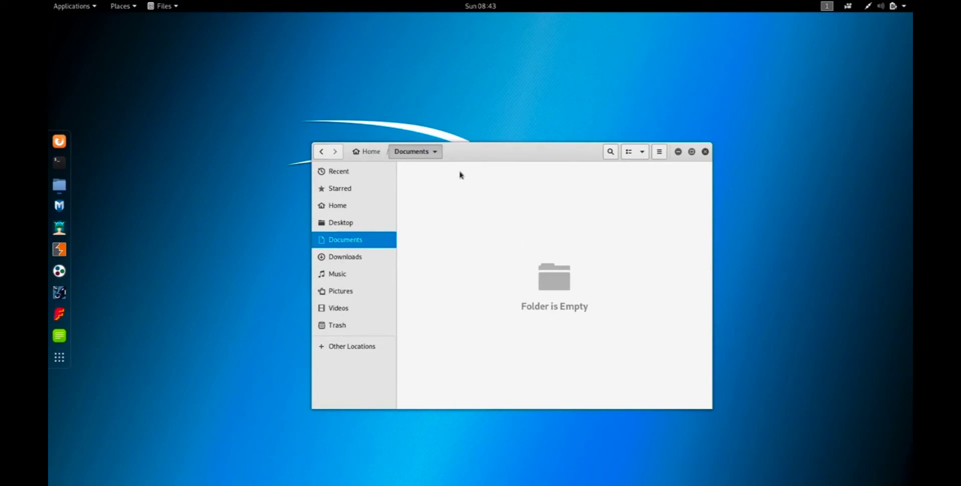
# Power off the running Kali machine without restoring Snapshot 2.
pyautogui.moveTo(504, 21)
pyautogui.moveTo(399, 3)
pyautogui.click(54, 15)
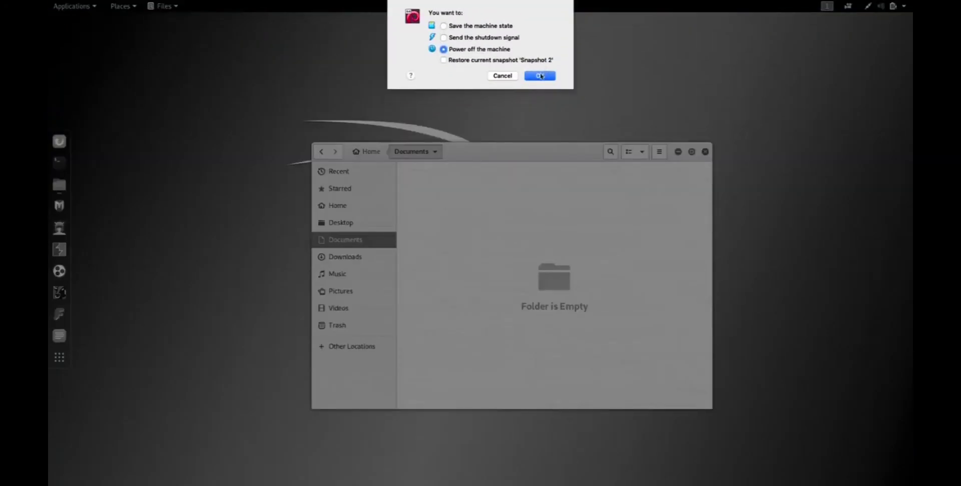
pyautogui.click(541, 76)
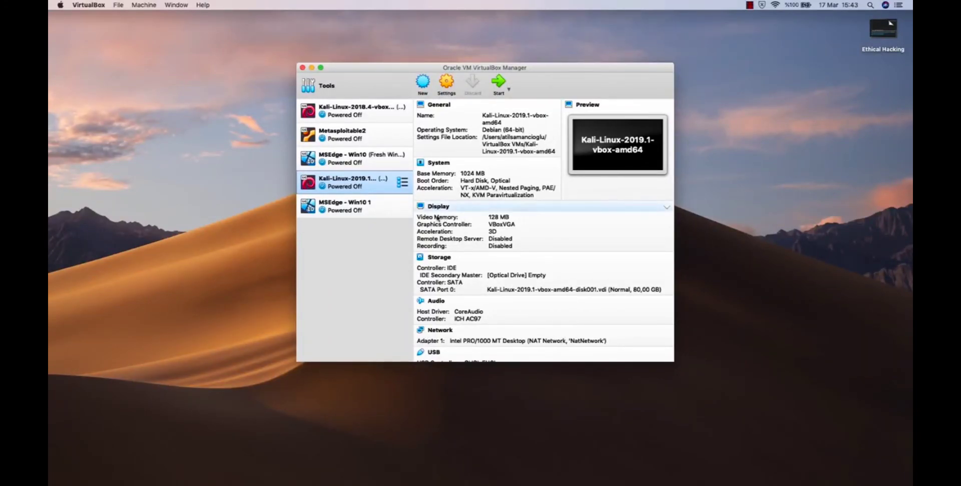
# Open the MSEdge - Win10 1 machine's snapshots and take a snapshot named Snapshot 1.
pyautogui.click(361, 211)
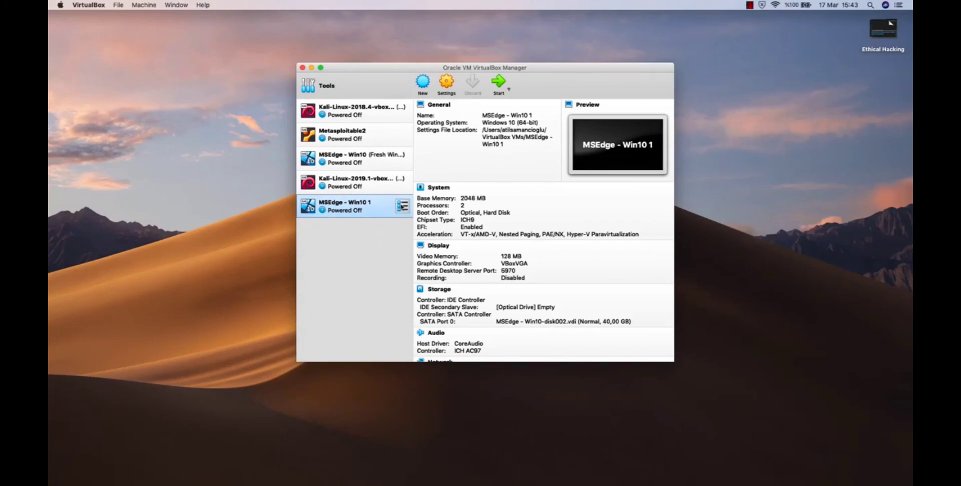
pyautogui.click(404, 208)
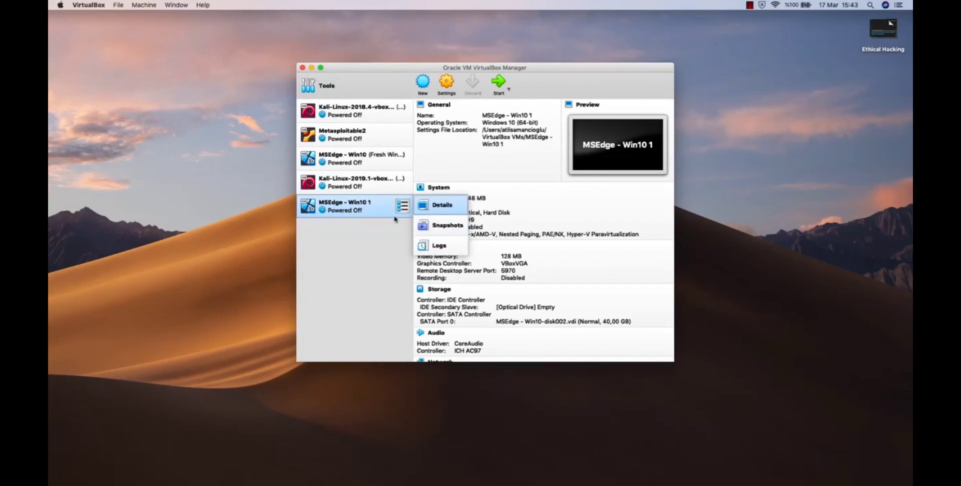
pyautogui.click(397, 238)
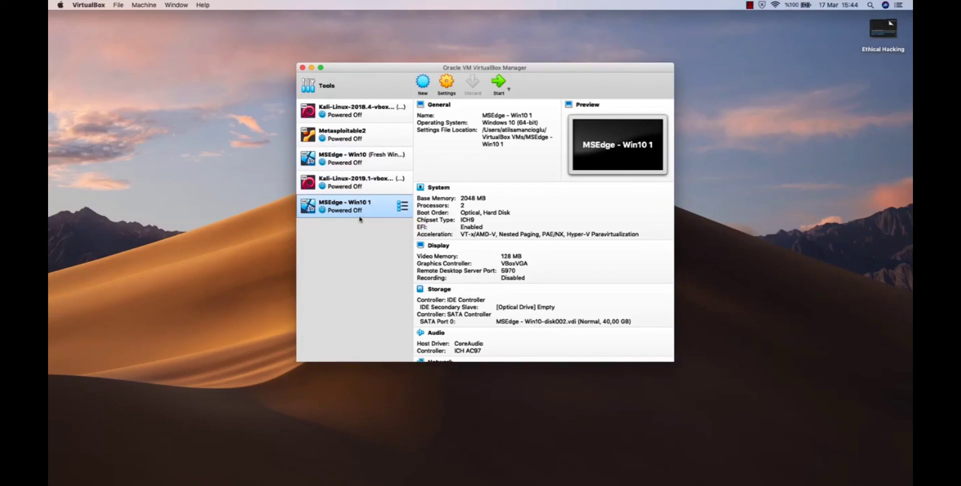
pyautogui.click(402, 206)
pyautogui.click(440, 225)
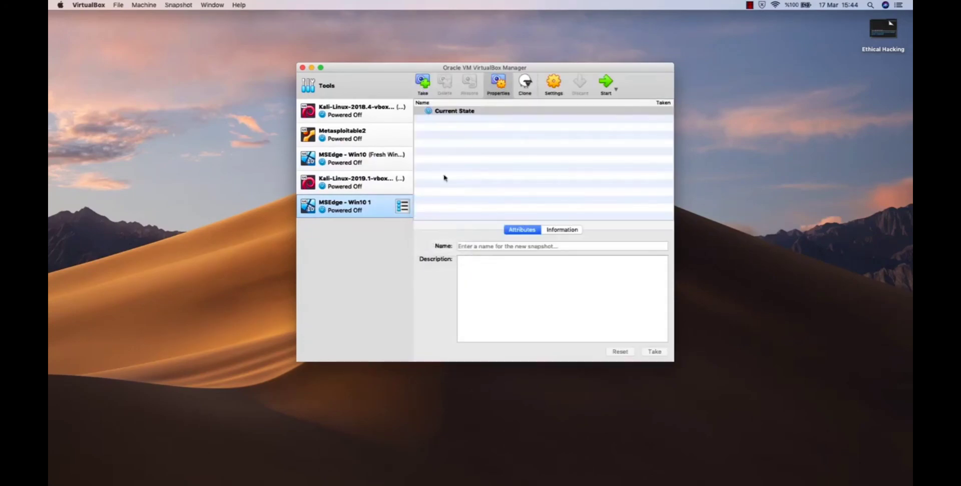
pyautogui.click(422, 81)
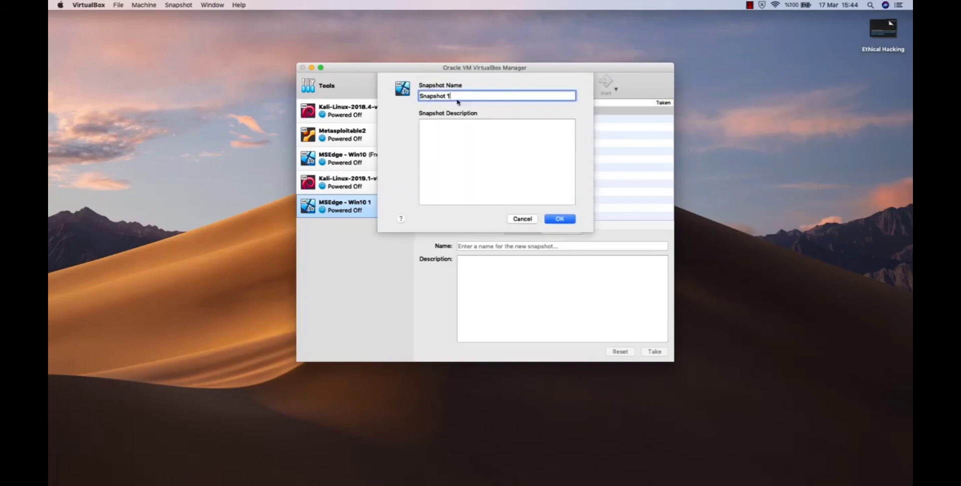
pyautogui.click(559, 219)
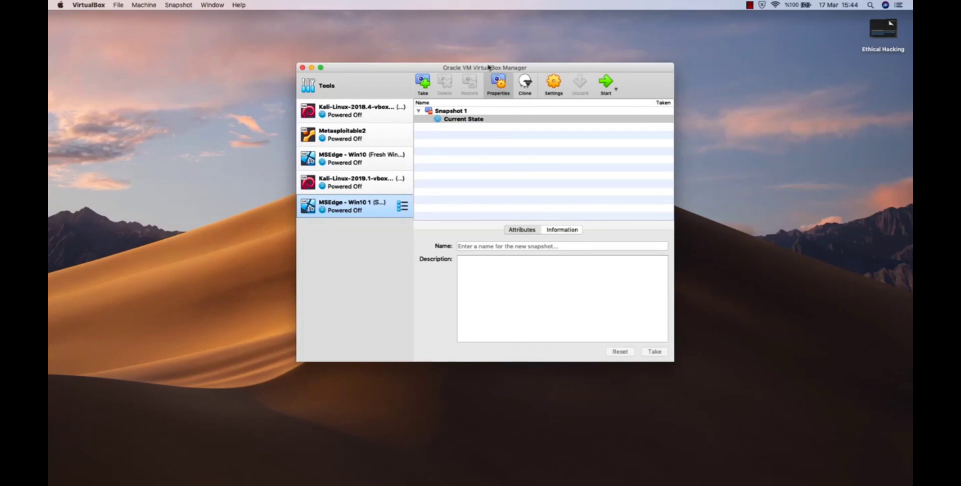
# Display the snapshot tree of the Kali-Linux-2019.1 machine again.
pyautogui.click(351, 188)
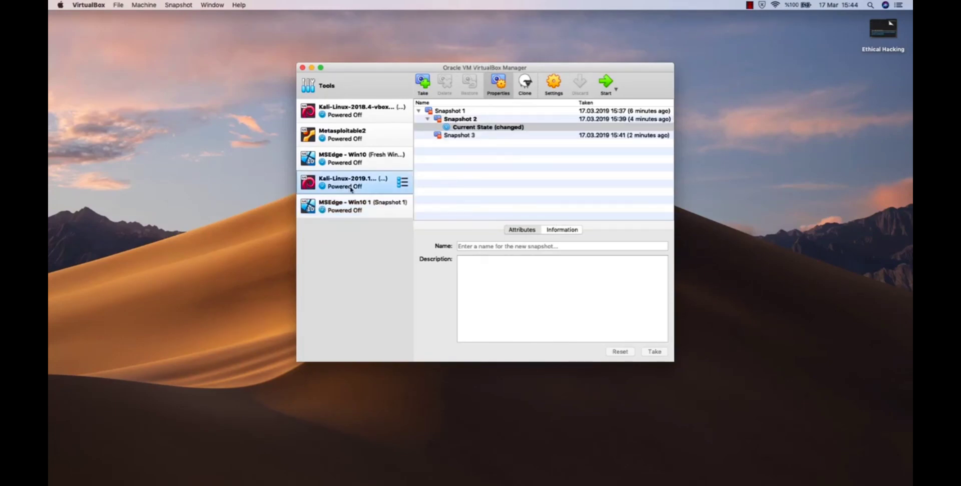
pyautogui.click(741, 185)
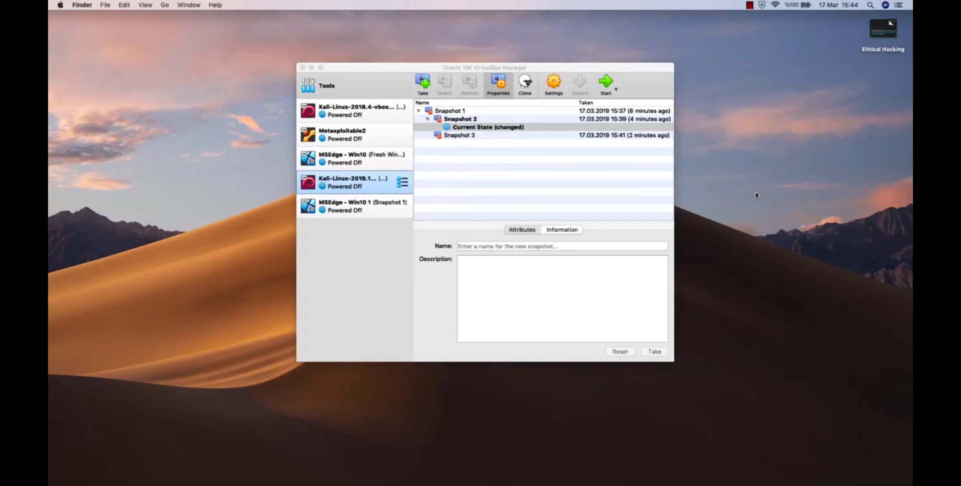